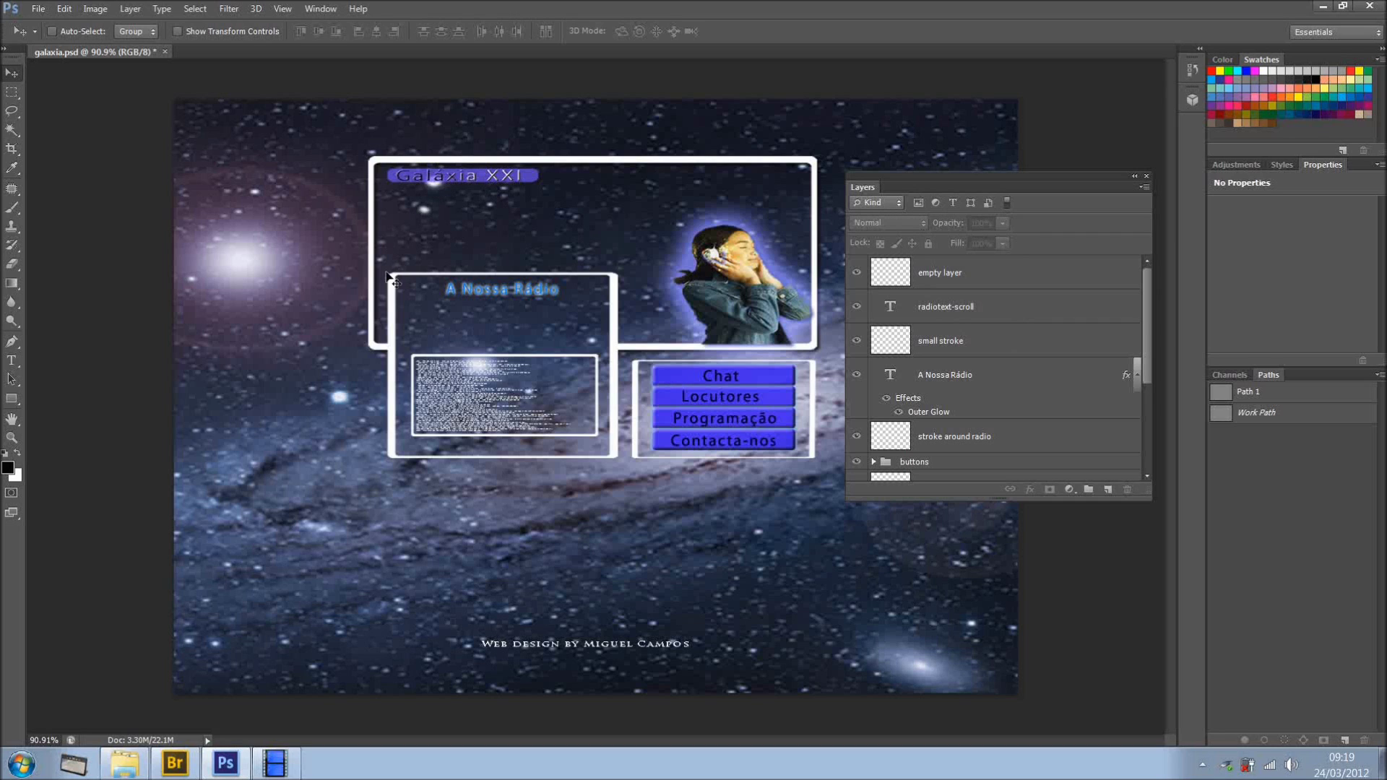
Step: Filter the list to pixel layers, then to type layers, toggling three text layers' visibility
{"action": "left_click", "coordinate": [916, 202]}
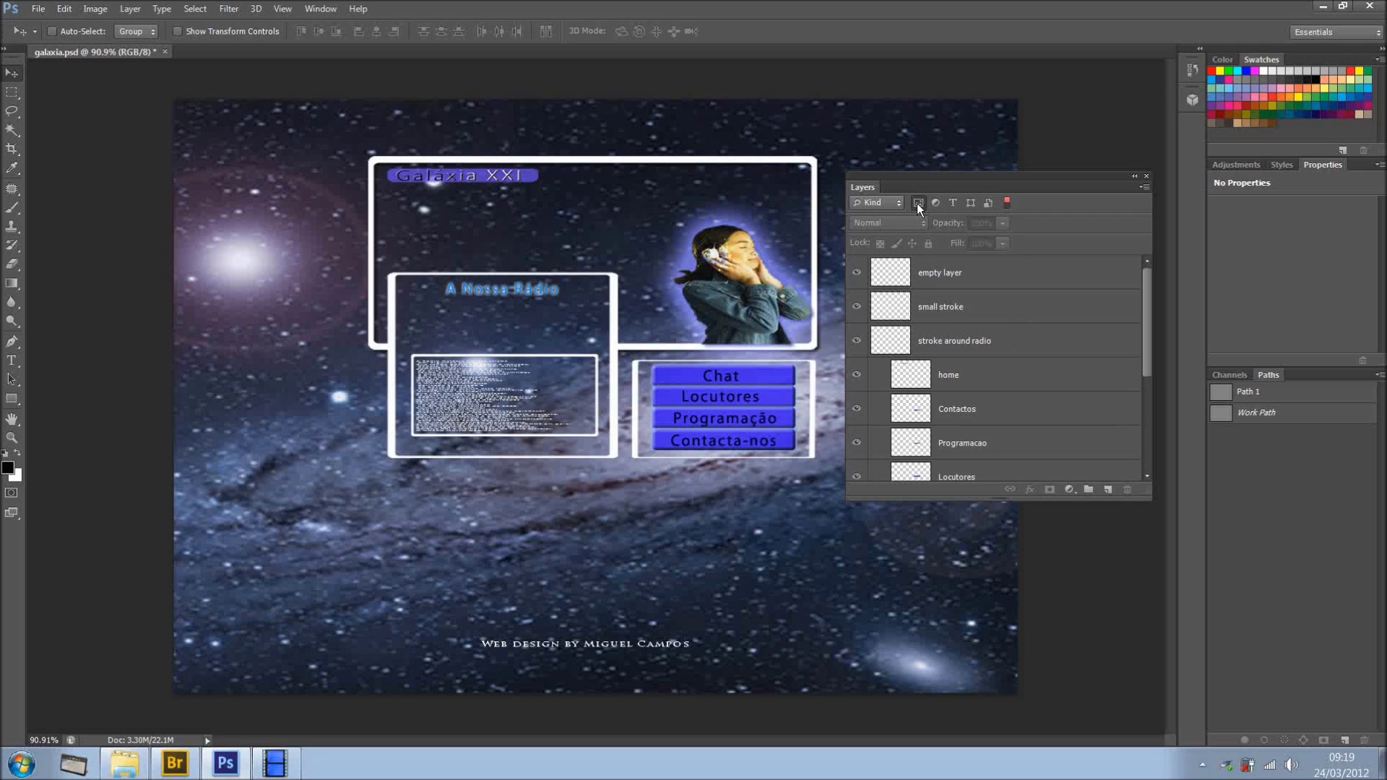
{"action": "mouse_move", "coordinate": [1144, 314]}
{"action": "left_mouse_down"}
{"action": "mouse_move", "coordinate": [1144, 389]}
{"action": "mouse_move", "coordinate": [1144, 313]}
{"action": "left_mouse_up"}
{"action": "left_click", "coordinate": [918, 203]}
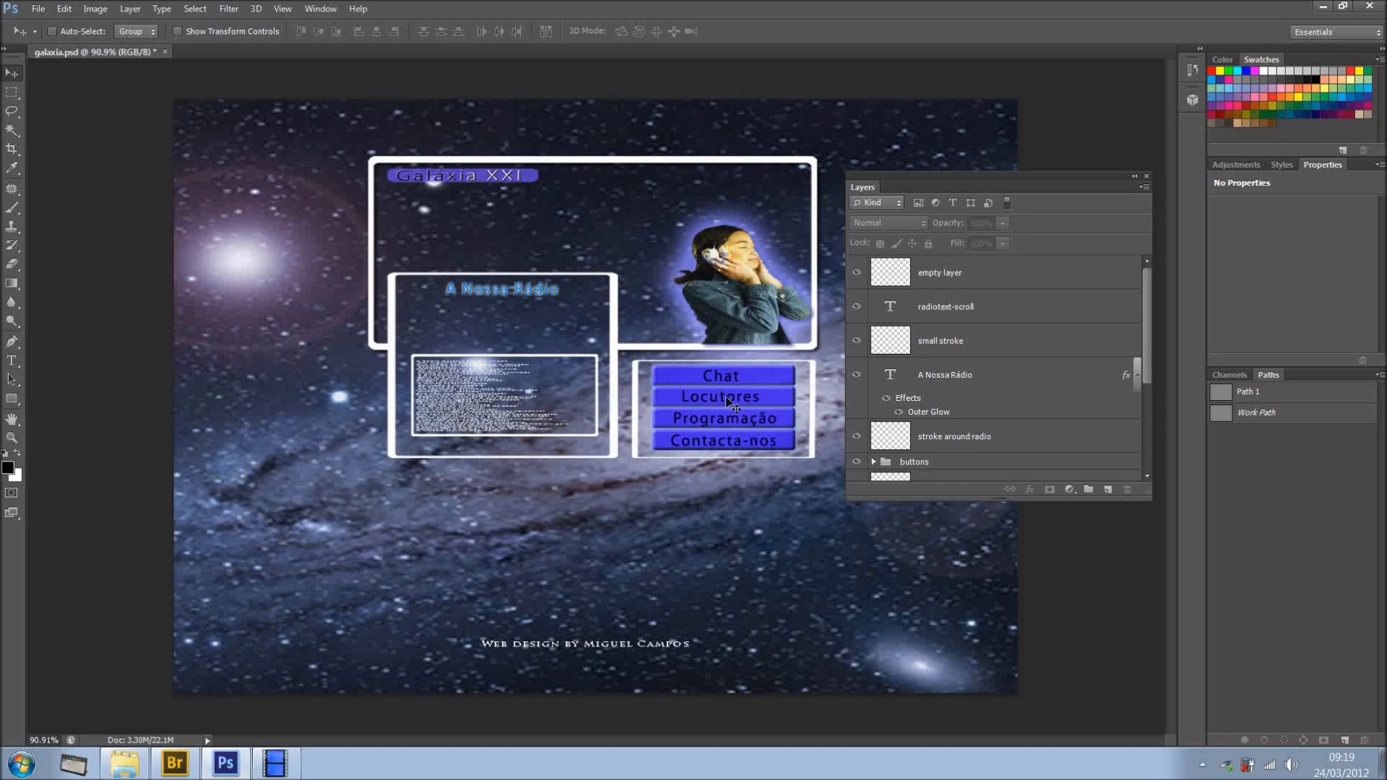
{"action": "left_click", "coordinate": [951, 202]}
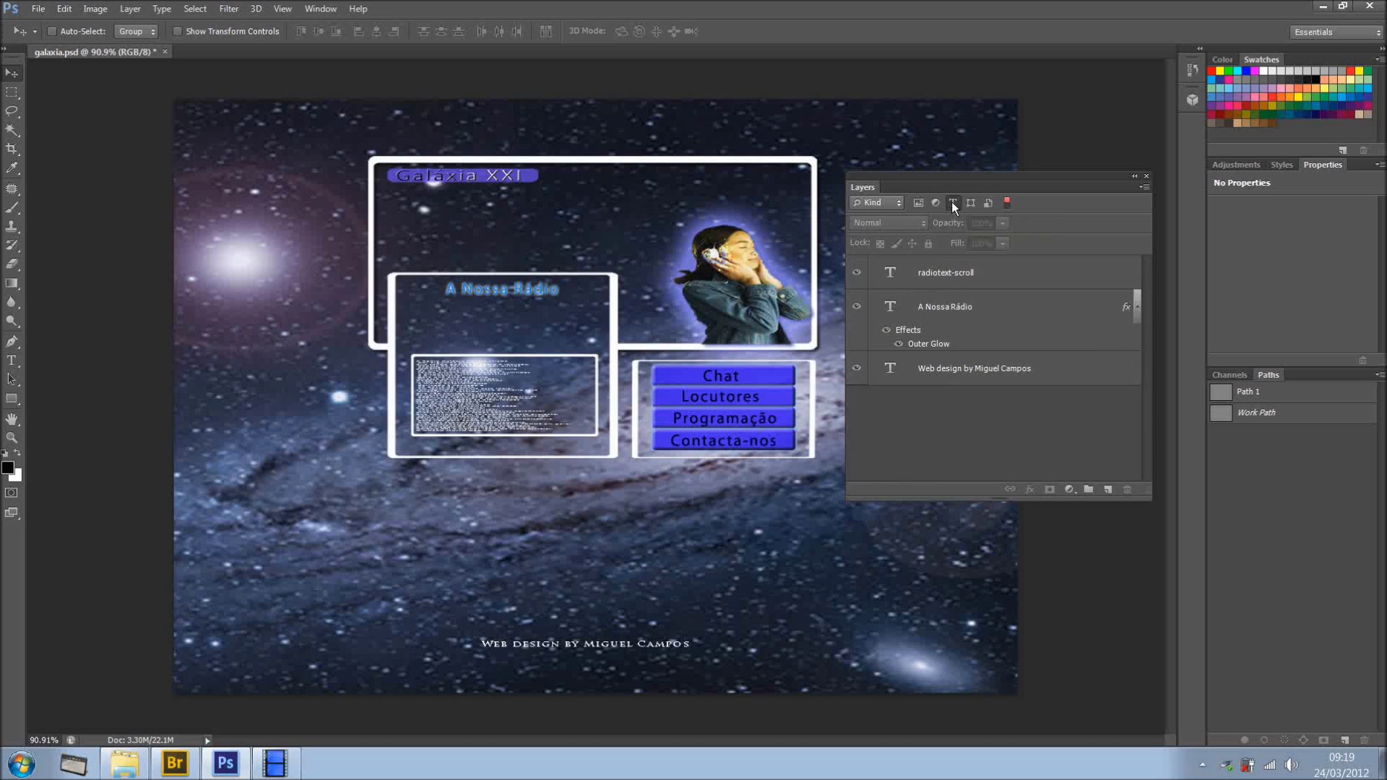
{"action": "left_click", "coordinate": [859, 272]}
{"action": "left_click", "coordinate": [859, 272]}
{"action": "left_click", "coordinate": [857, 307]}
{"action": "left_click", "coordinate": [857, 307]}
{"action": "left_click", "coordinate": [857, 368]}
{"action": "left_click", "coordinate": [856, 369]}
{"action": "left_click", "coordinate": [952, 205]}
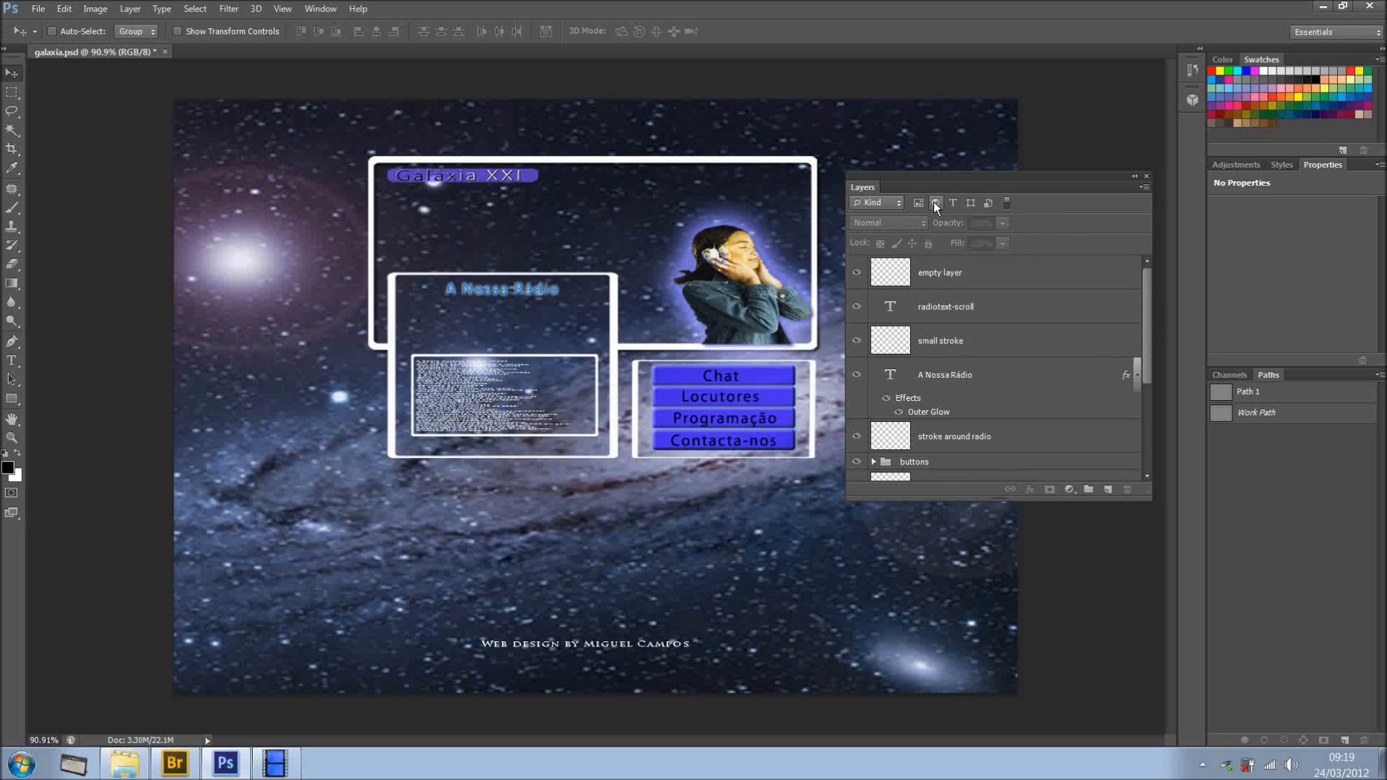
Step: Try the adjustment and shape filters, ending with only smart objects shown
{"action": "left_click", "coordinate": [933, 203]}
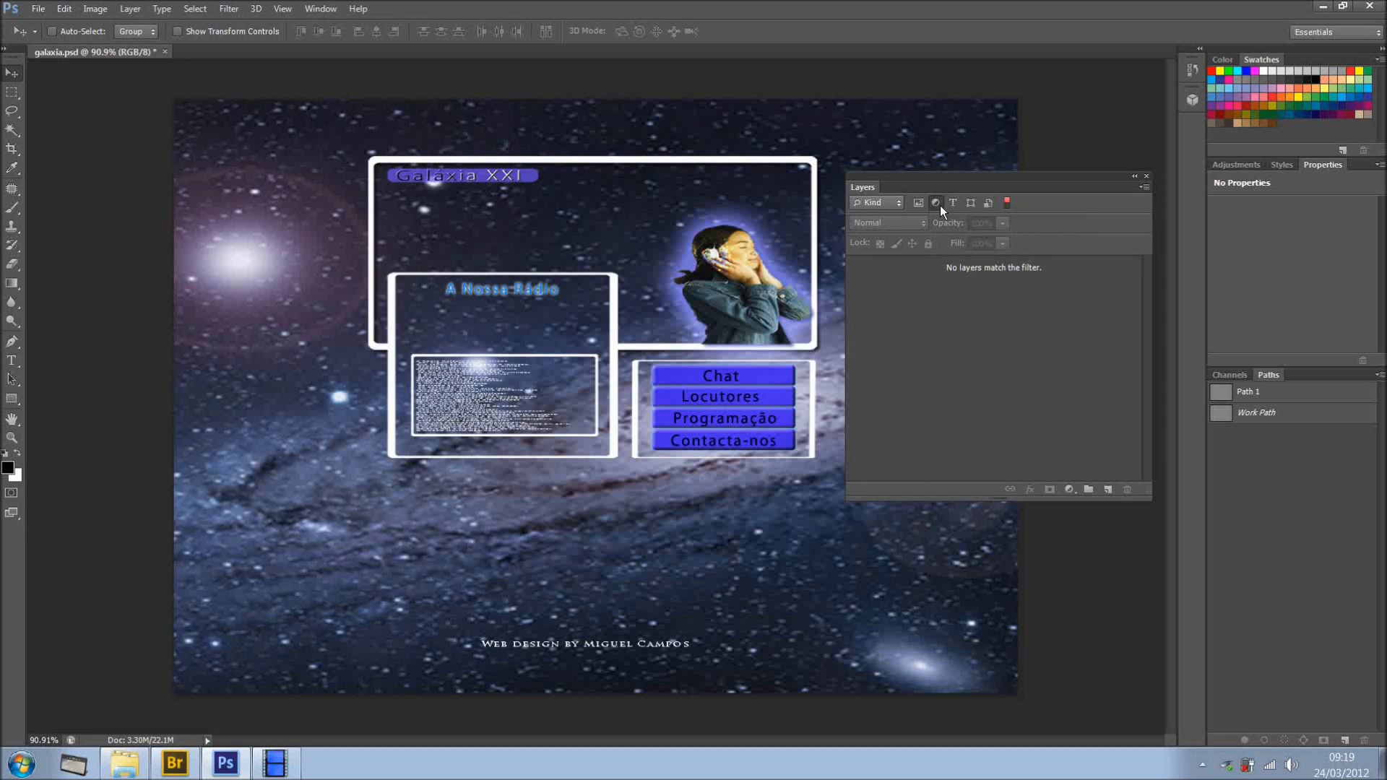
{"action": "left_click", "coordinate": [938, 205]}
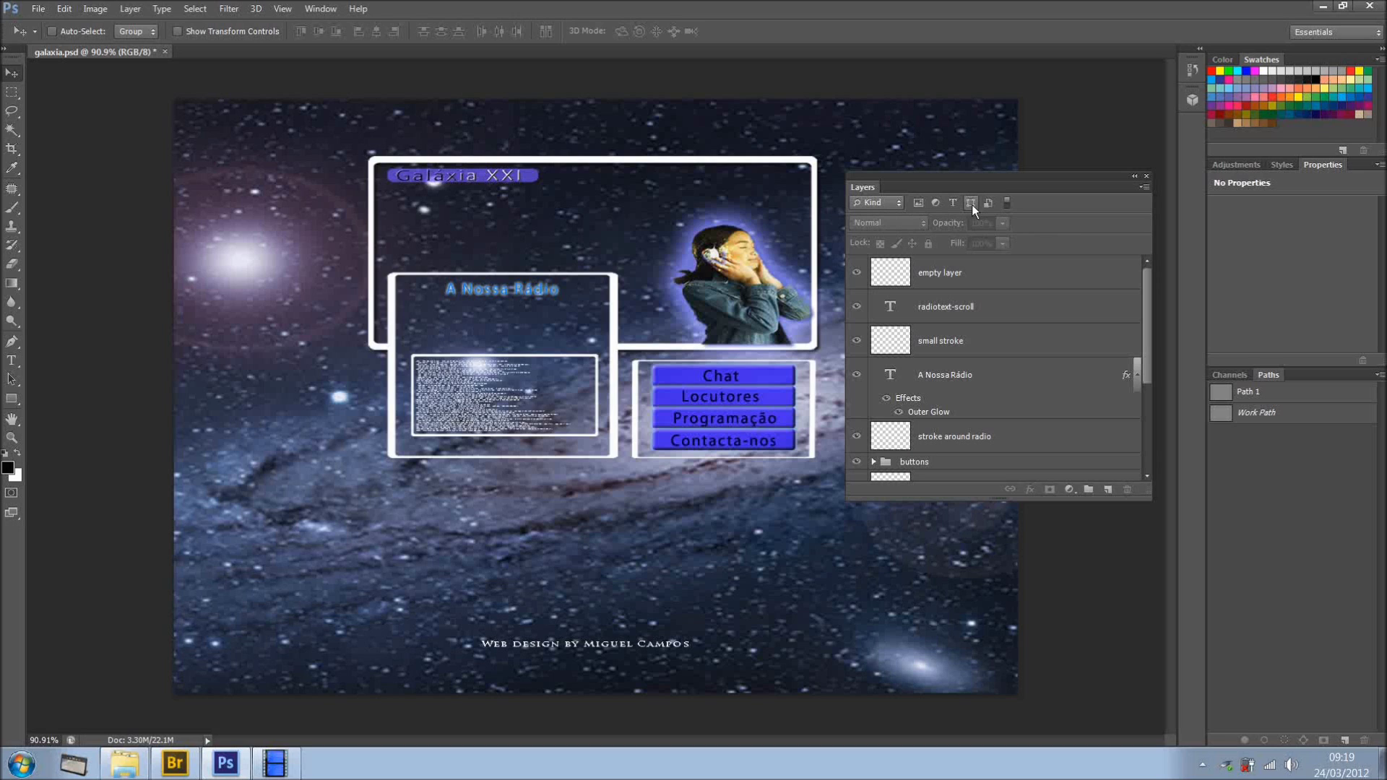
{"action": "left_click", "coordinate": [972, 205]}
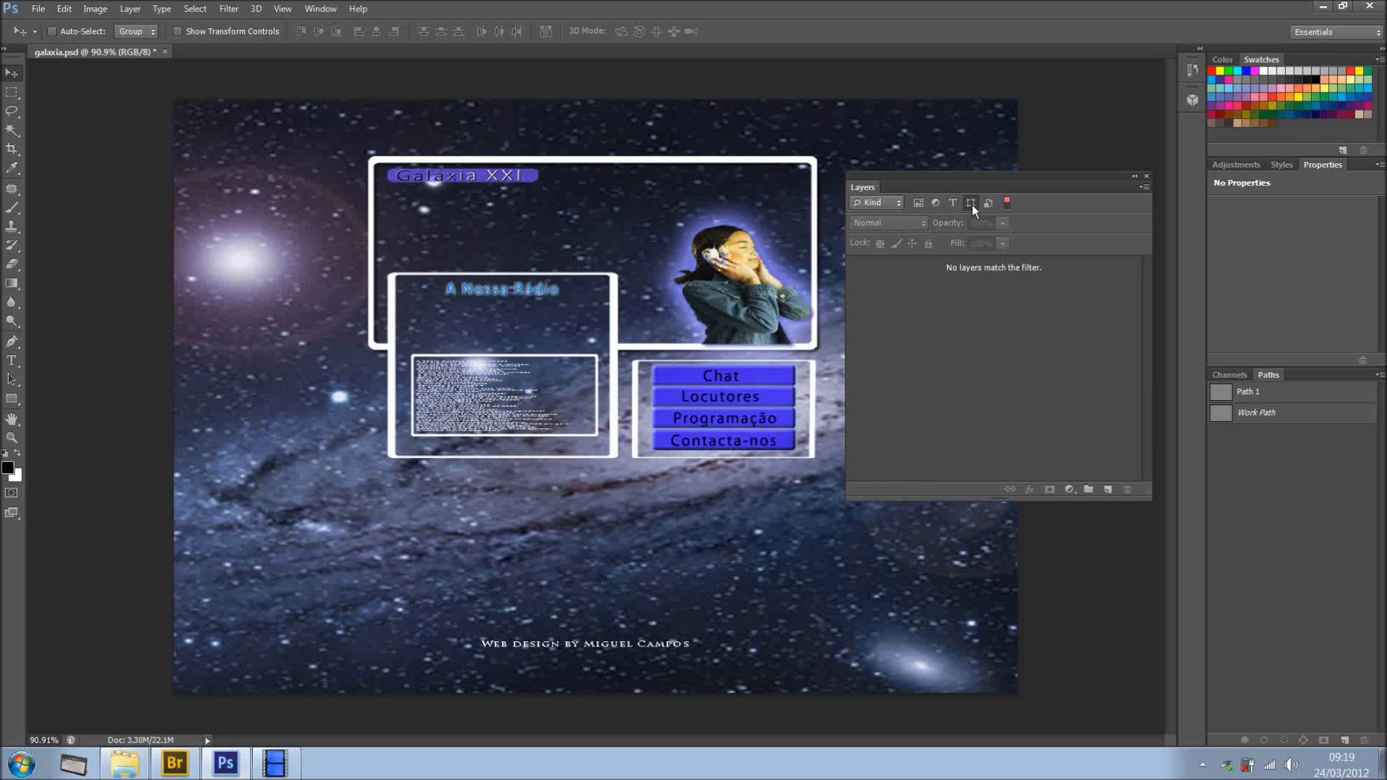
{"action": "left_click", "coordinate": [972, 205]}
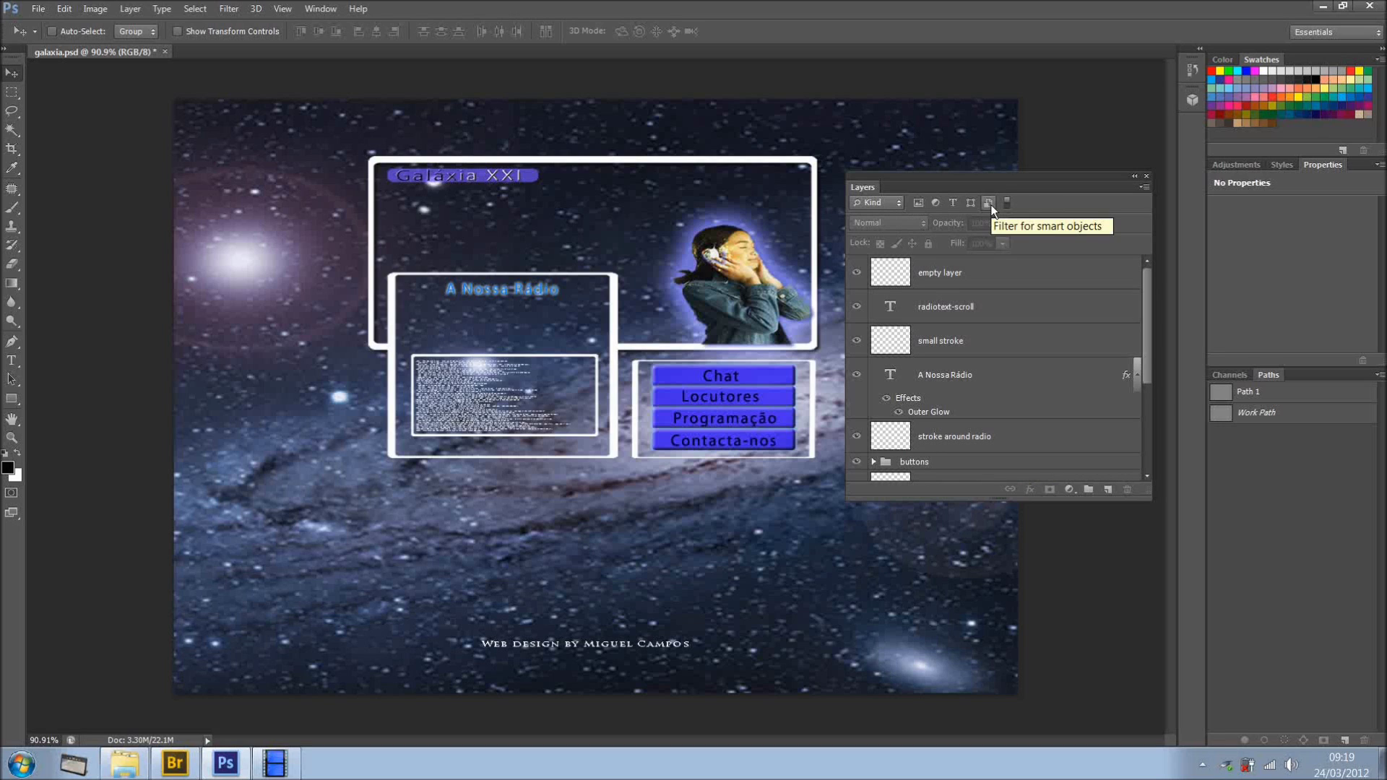
{"action": "left_click", "coordinate": [989, 205]}
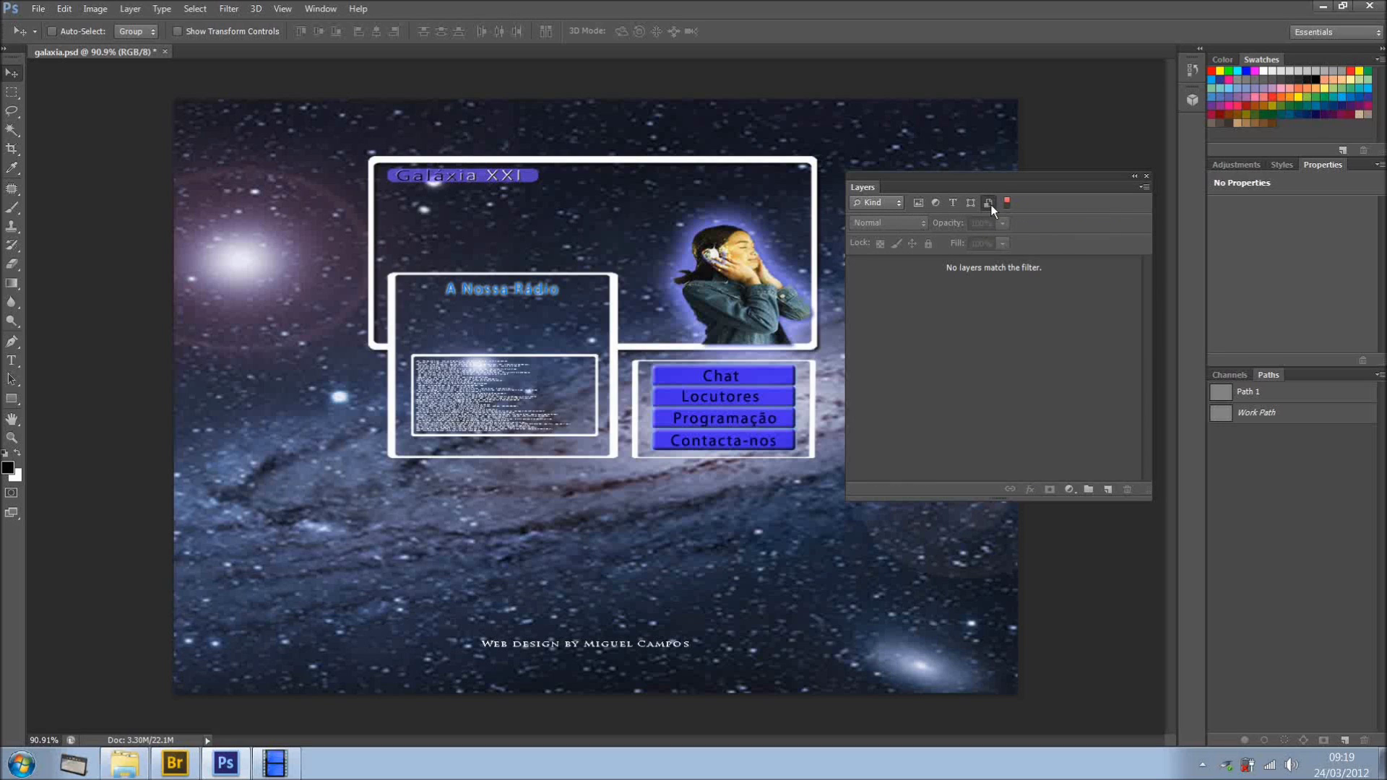
Step: Clear the smart-object filter and switch the layer filter type to Name
{"action": "left_click", "coordinate": [989, 205]}
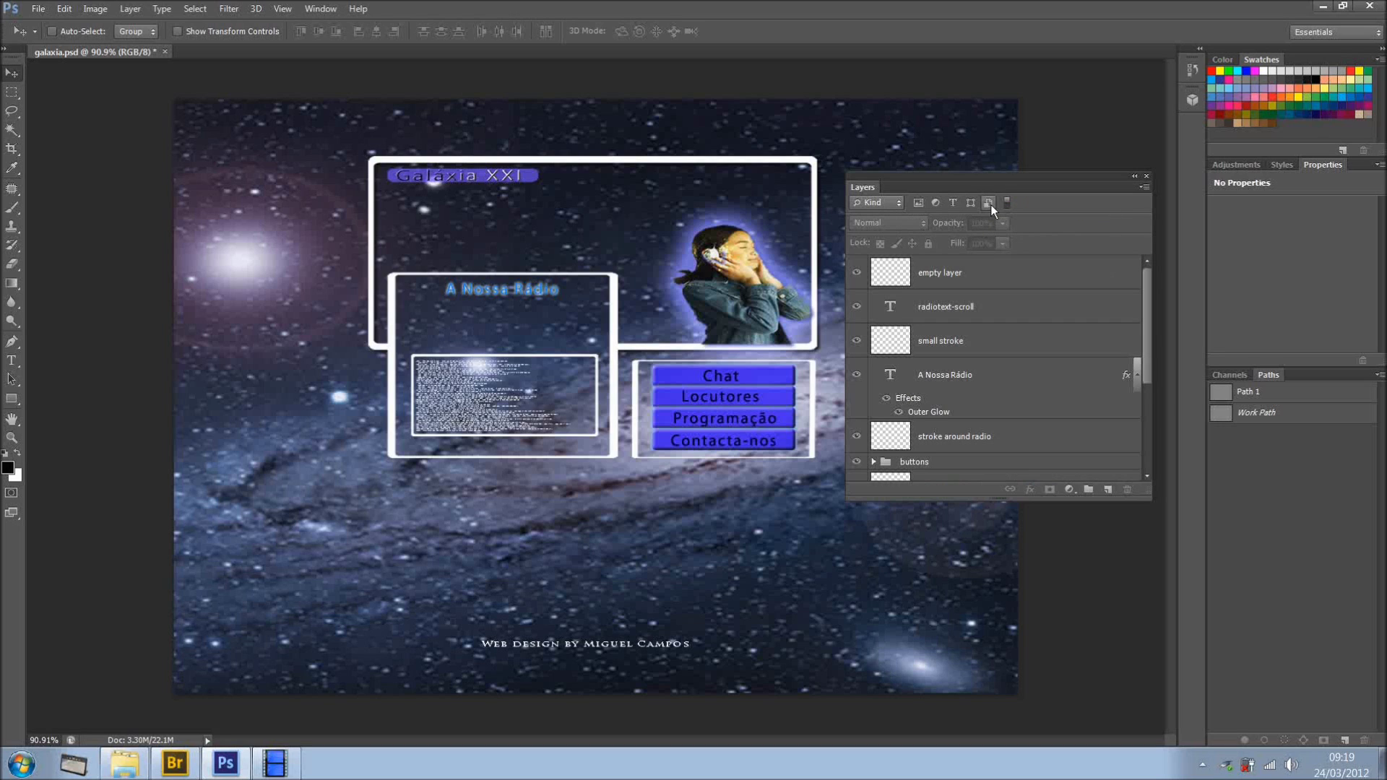
{"action": "left_click", "coordinate": [897, 202]}
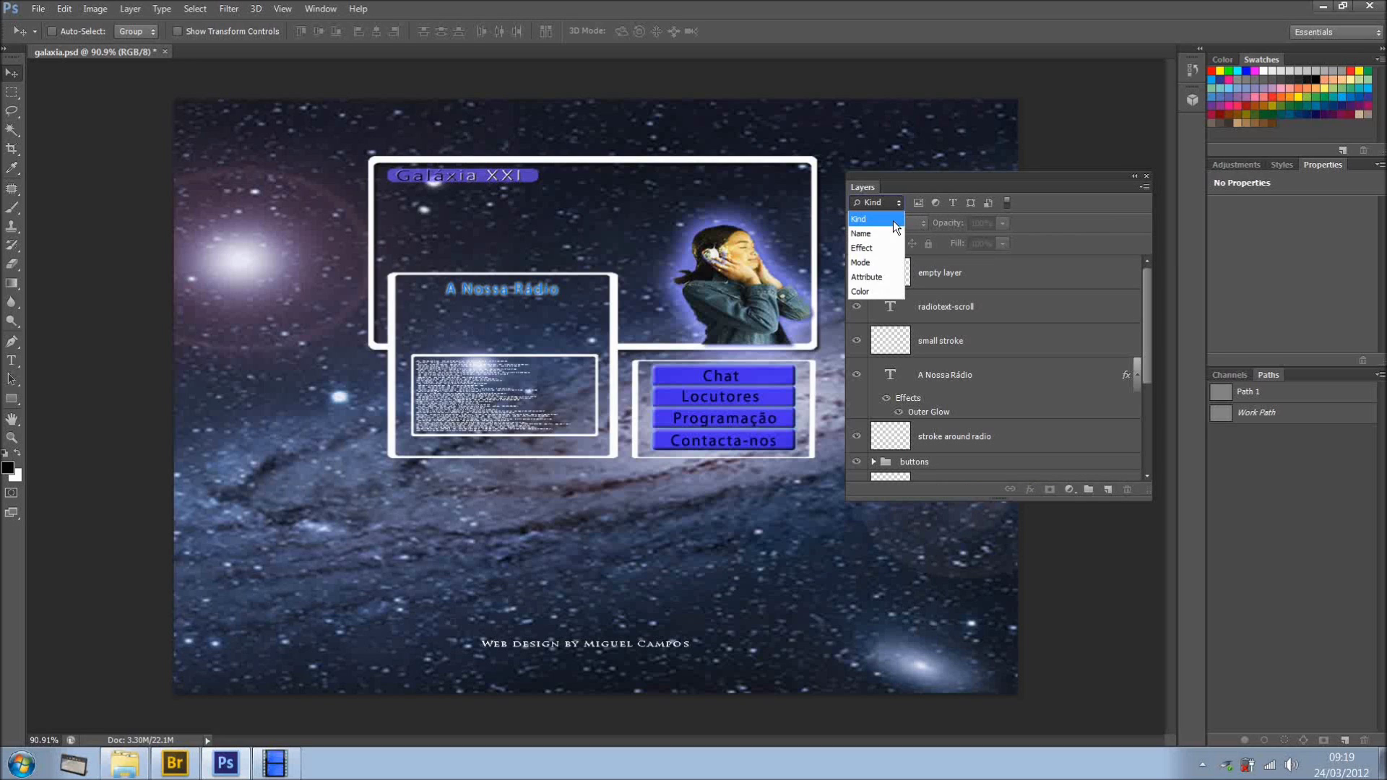
{"action": "left_click", "coordinate": [889, 231]}
Step: Search layers for 'girl', toggle that layer's visibility, then clear the search
{"action": "left_click", "coordinate": [935, 205]}
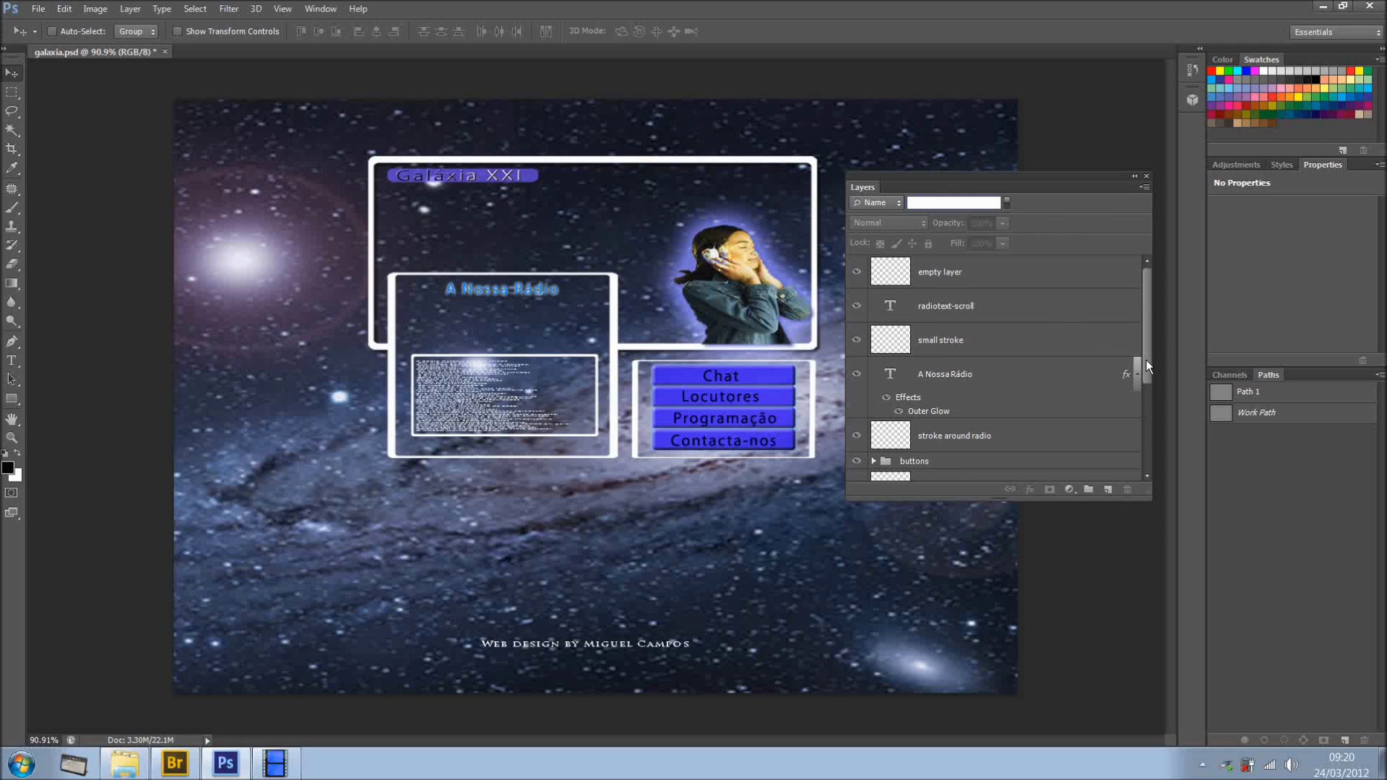
{"action": "mouse_move", "coordinate": [1146, 360]}
{"action": "left_mouse_down"}
{"action": "mouse_move", "coordinate": [1147, 407]}
{"action": "mouse_move", "coordinate": [1150, 335]}
{"action": "left_mouse_up"}
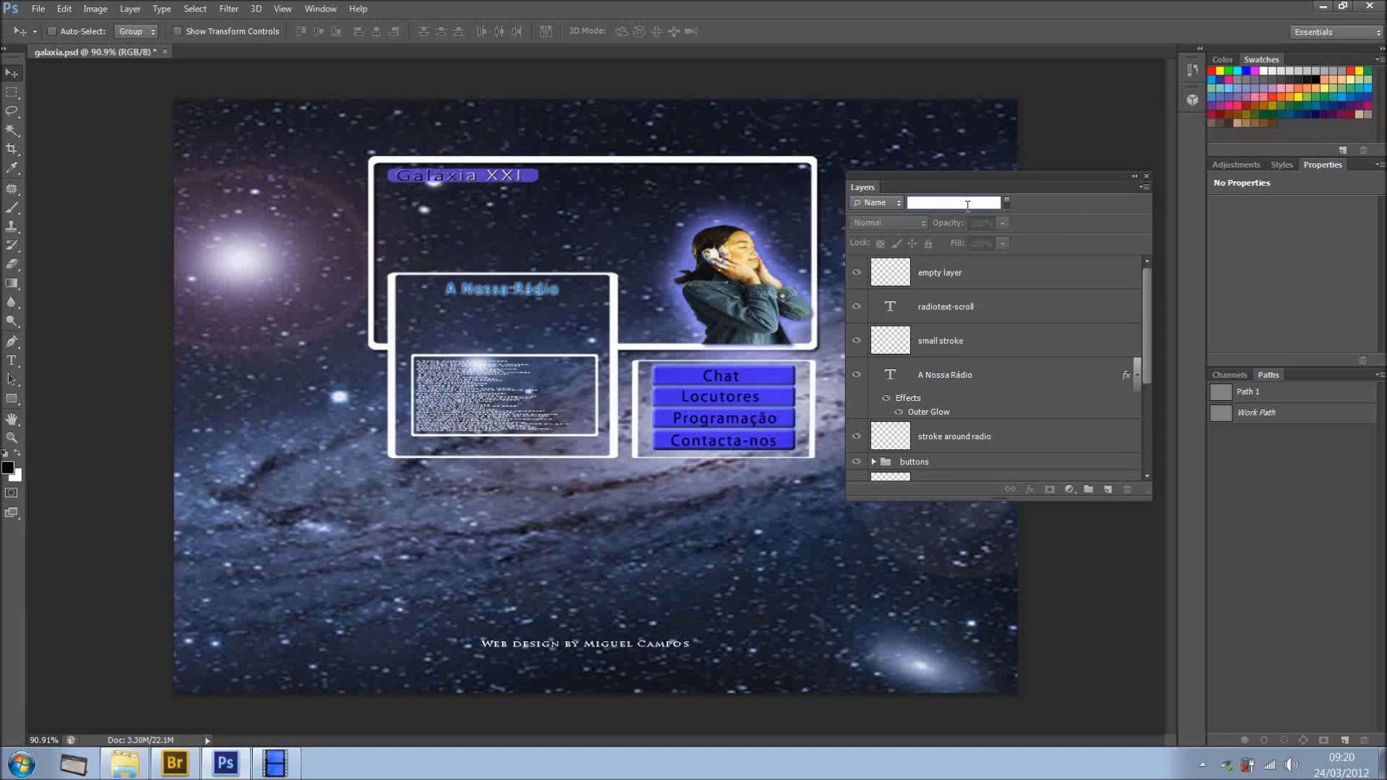
{"action": "type", "text": "girl"}
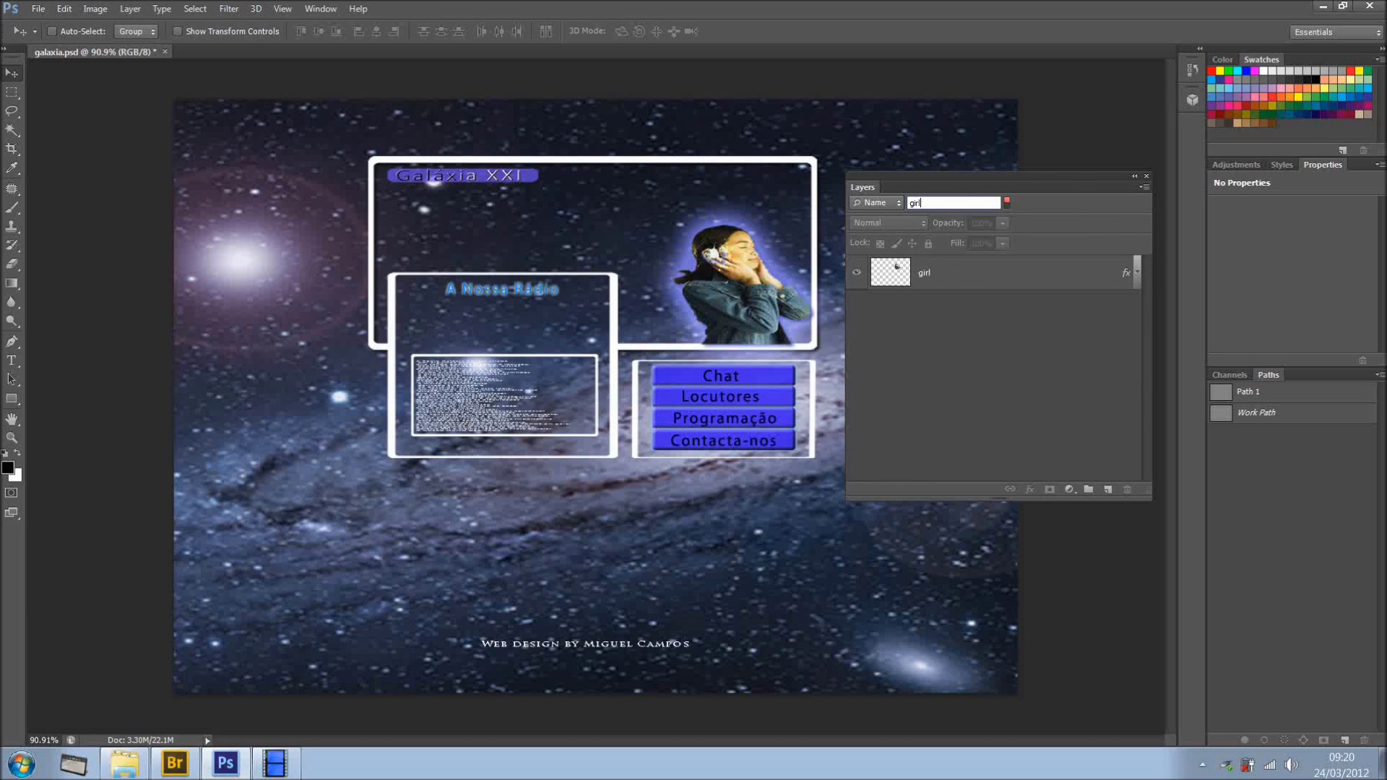
{"action": "left_click", "coordinate": [857, 273]}
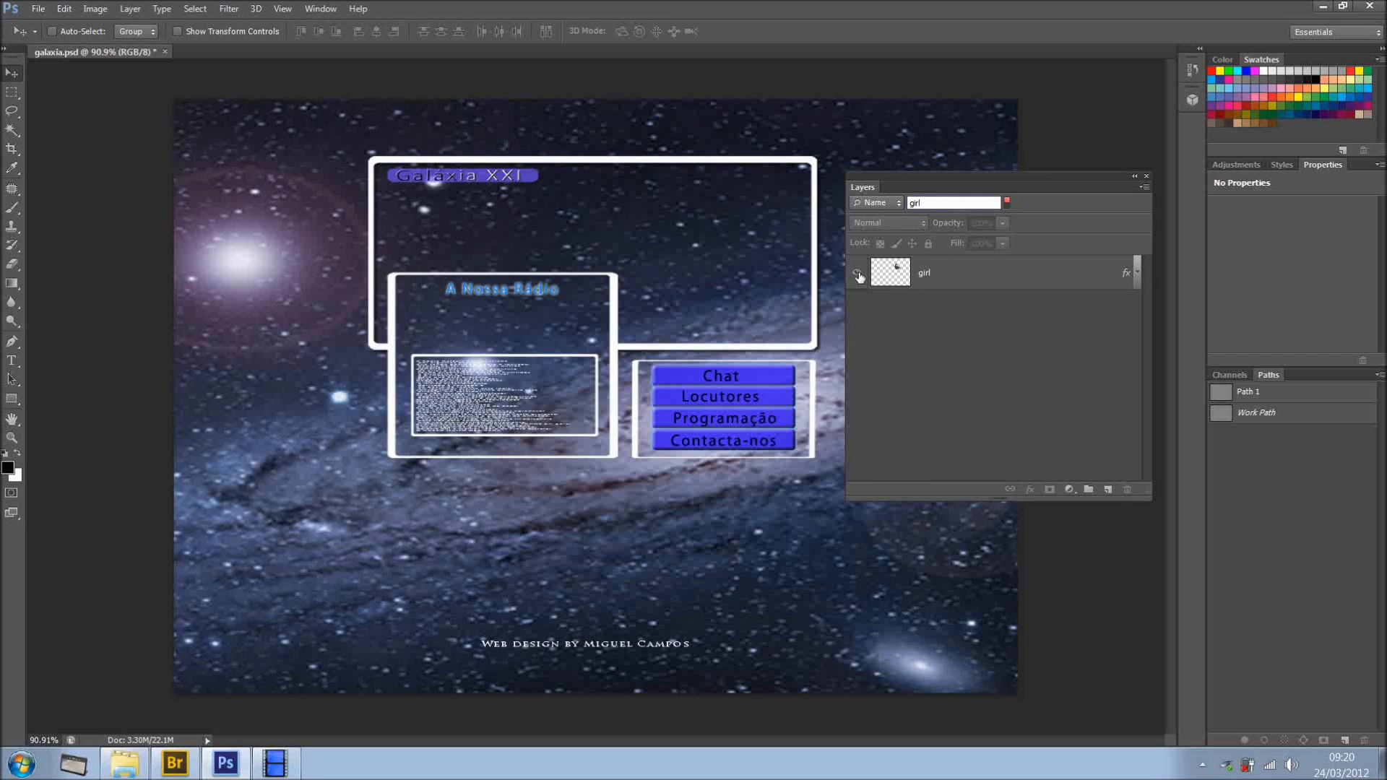
{"action": "left_click", "coordinate": [857, 273]}
{"action": "key", "text": "BackSpace"}
{"action": "key", "text": "BackSpace"}
{"action": "key", "text": "BackSpace"}
{"action": "key", "text": "BackSpace"}
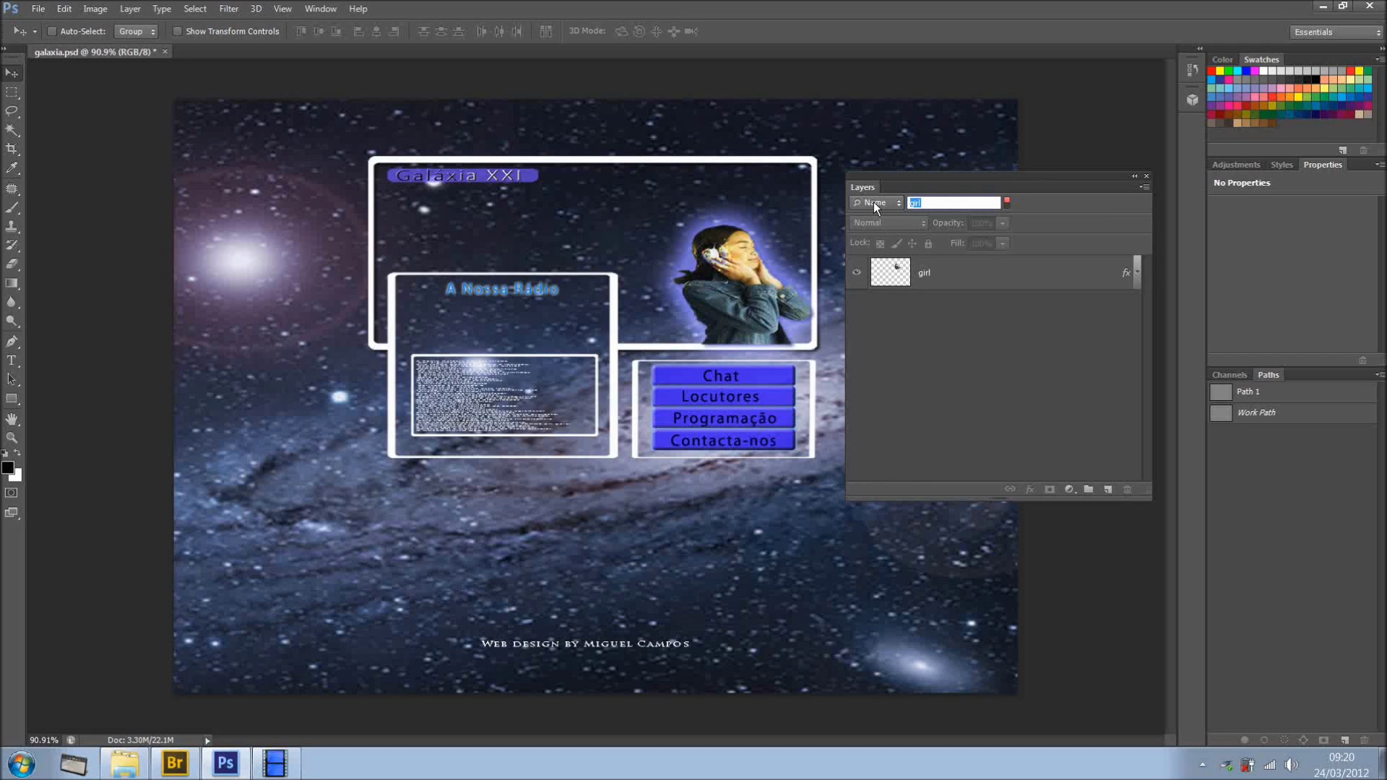
{"action": "left_click", "coordinate": [897, 202]}
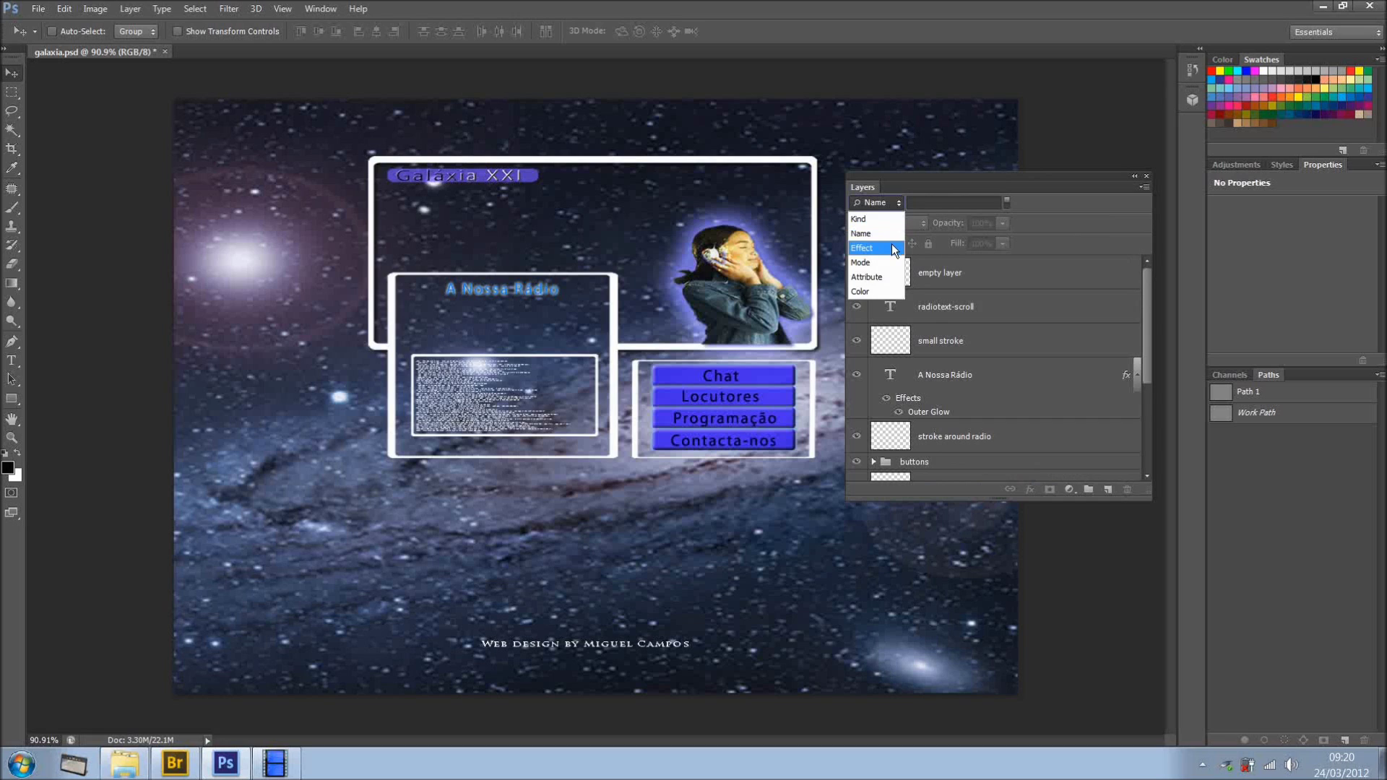
Step: Filter layers by Effect and toggle visibility of the A Nossa Rádio and girl layers
{"action": "left_click", "coordinate": [862, 248]}
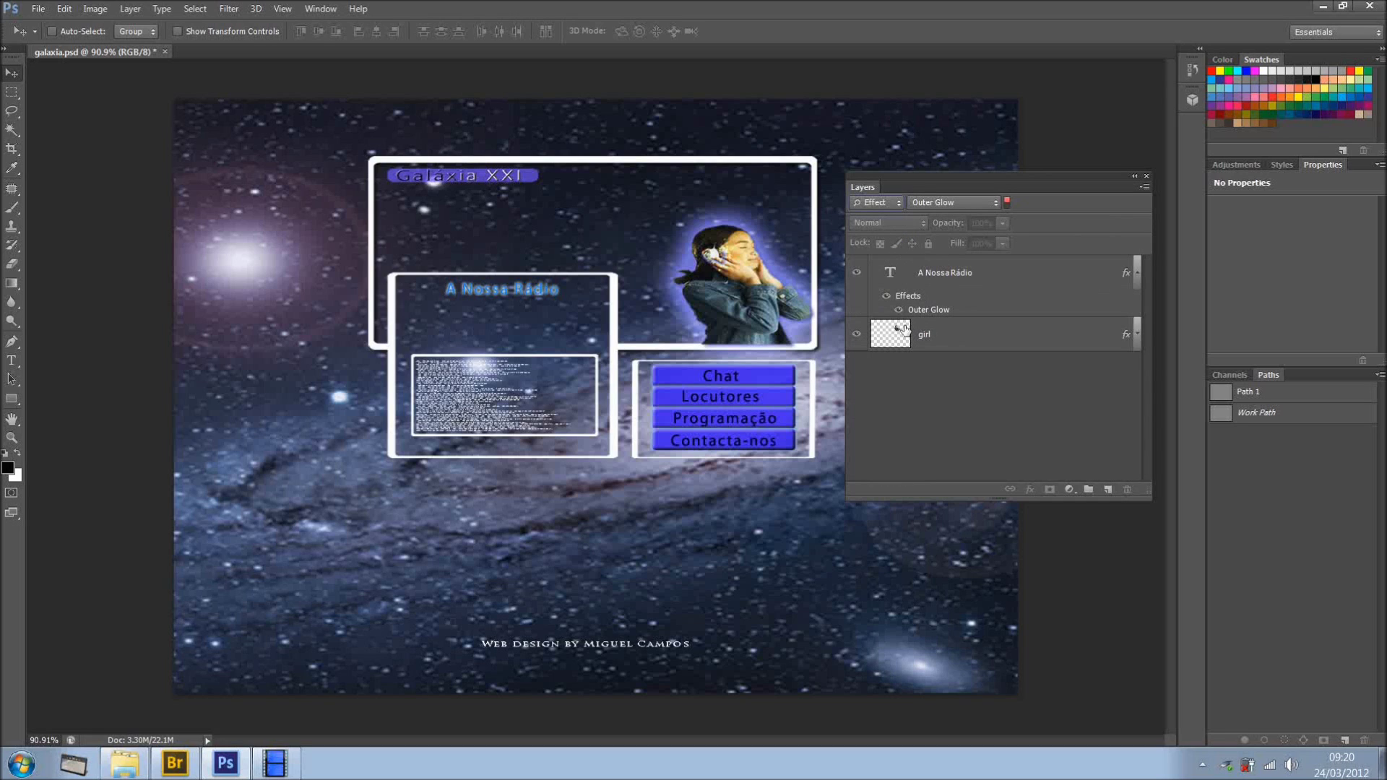
{"action": "left_click", "coordinate": [857, 272]}
{"action": "left_click", "coordinate": [856, 272]}
{"action": "left_click", "coordinate": [856, 334]}
{"action": "left_click", "coordinate": [856, 334]}
Step: Step through the Bevel & Emboss and Stroke effect filters, ending on Drop Shadow
{"action": "left_click", "coordinate": [985, 205]}
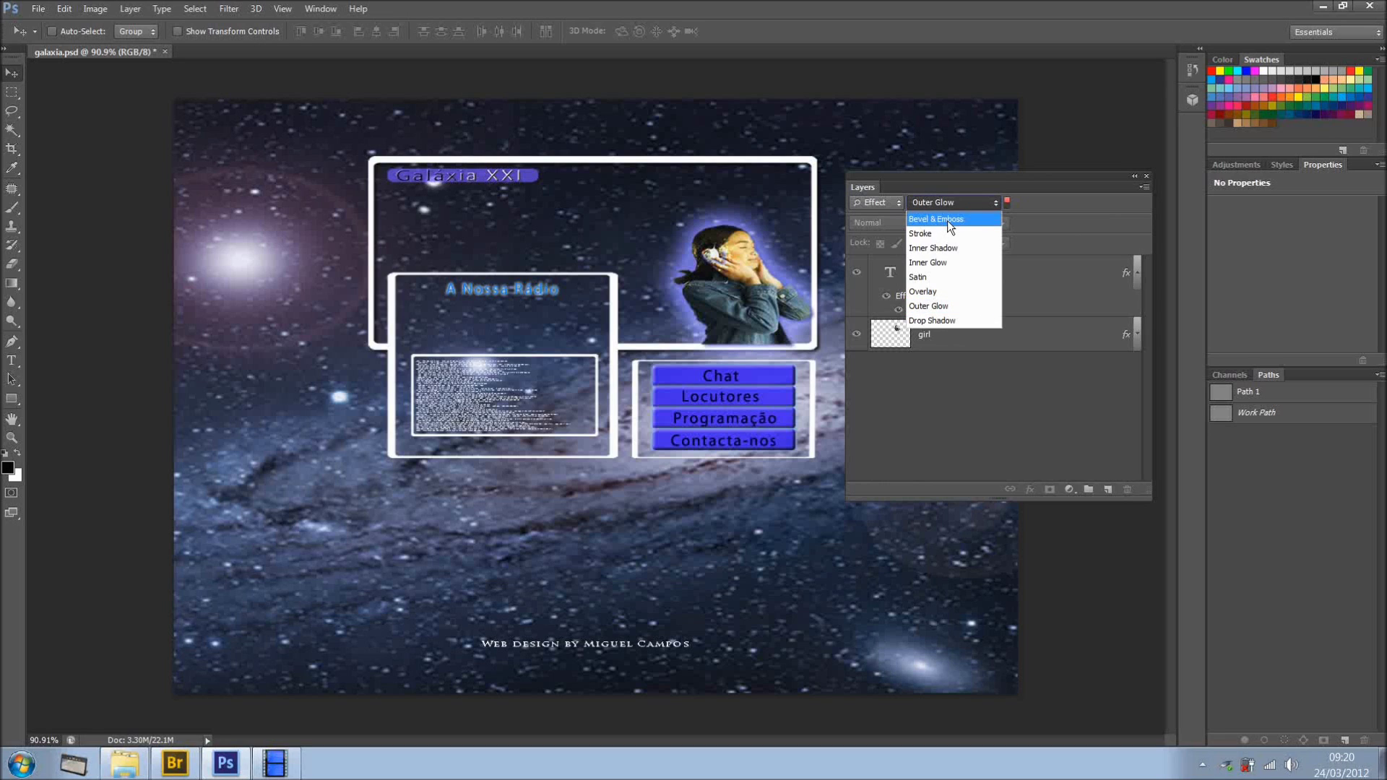
{"action": "left_click", "coordinate": [946, 220]}
{"action": "left_click", "coordinate": [959, 203]}
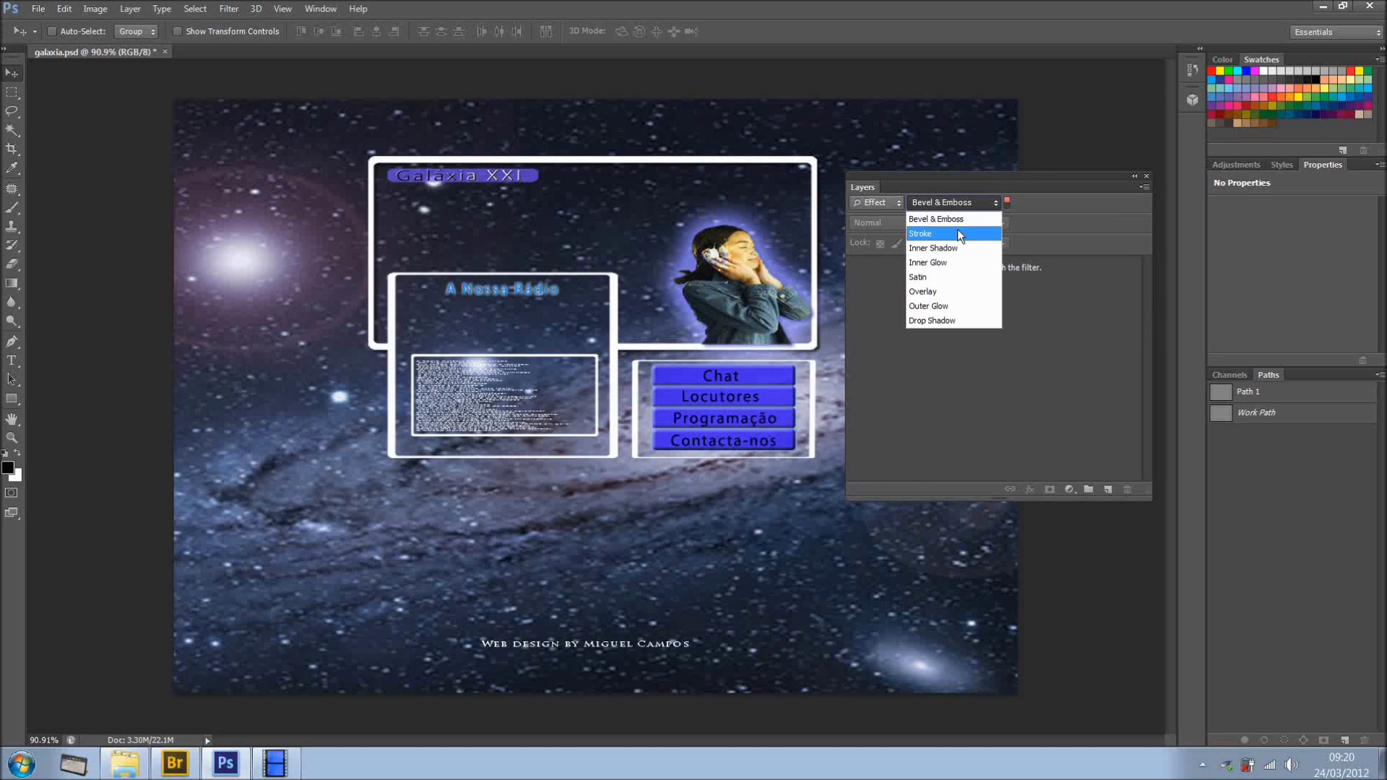
{"action": "left_click", "coordinate": [958, 231]}
{"action": "left_click", "coordinate": [957, 206]}
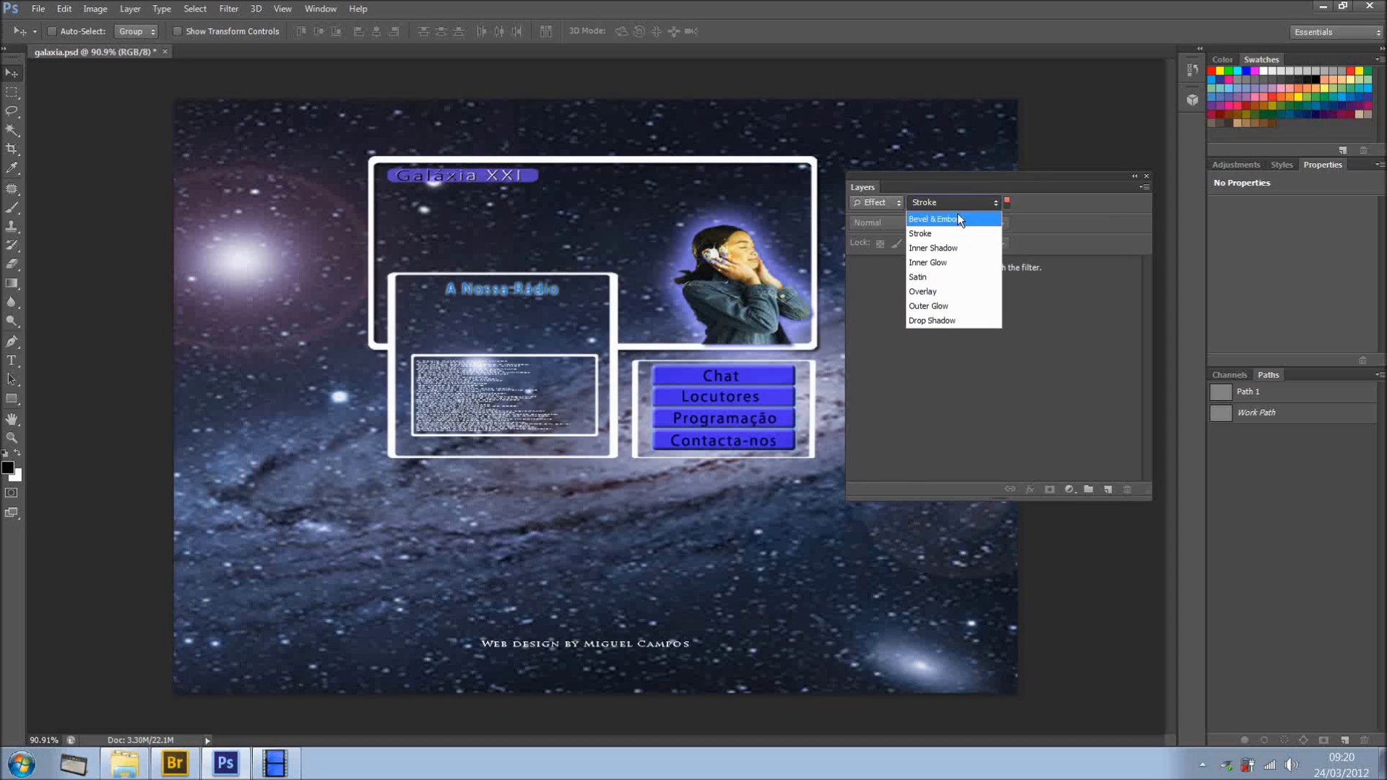
{"action": "left_click", "coordinate": [934, 319]}
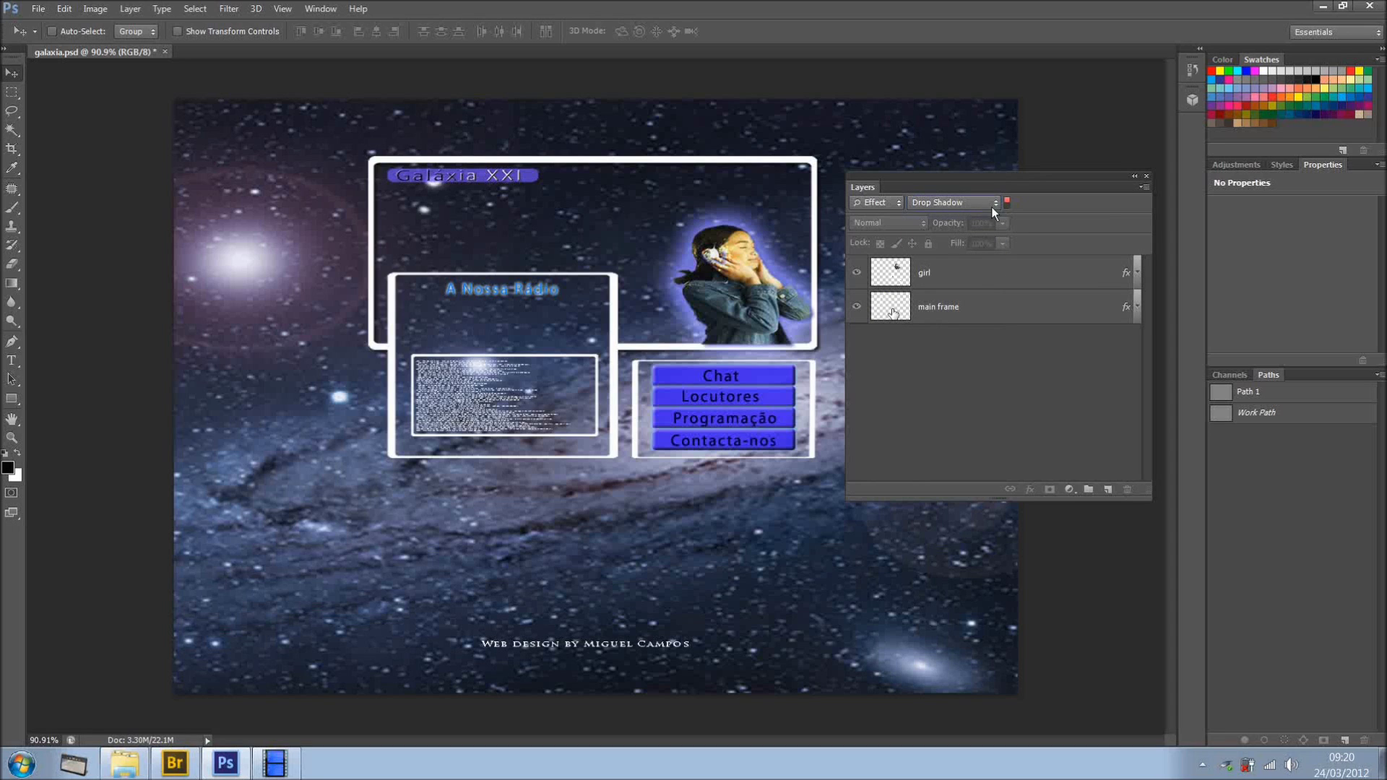
{"action": "left_click", "coordinate": [900, 203]}
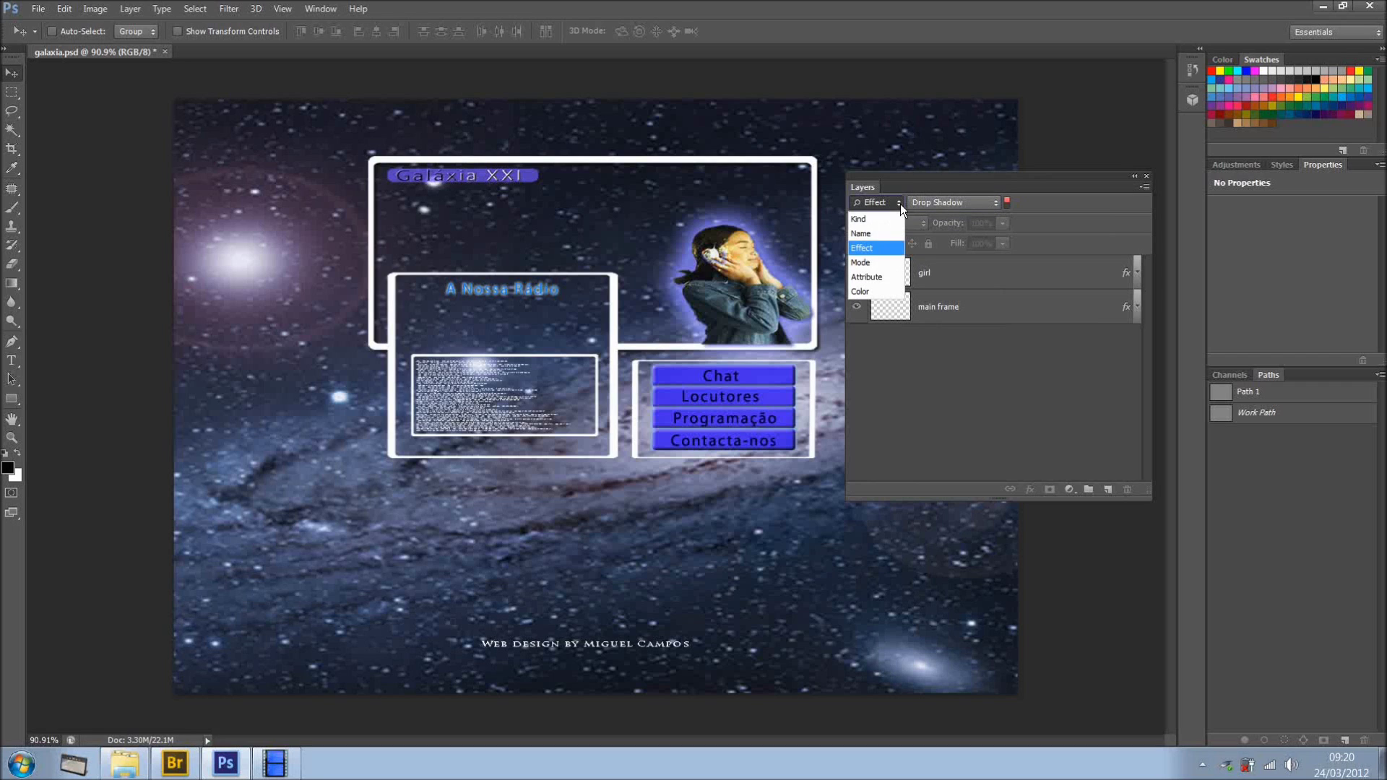
Step: Filter layers by blend mode, trying Normal and then Dissolve
{"action": "left_click", "coordinate": [877, 262]}
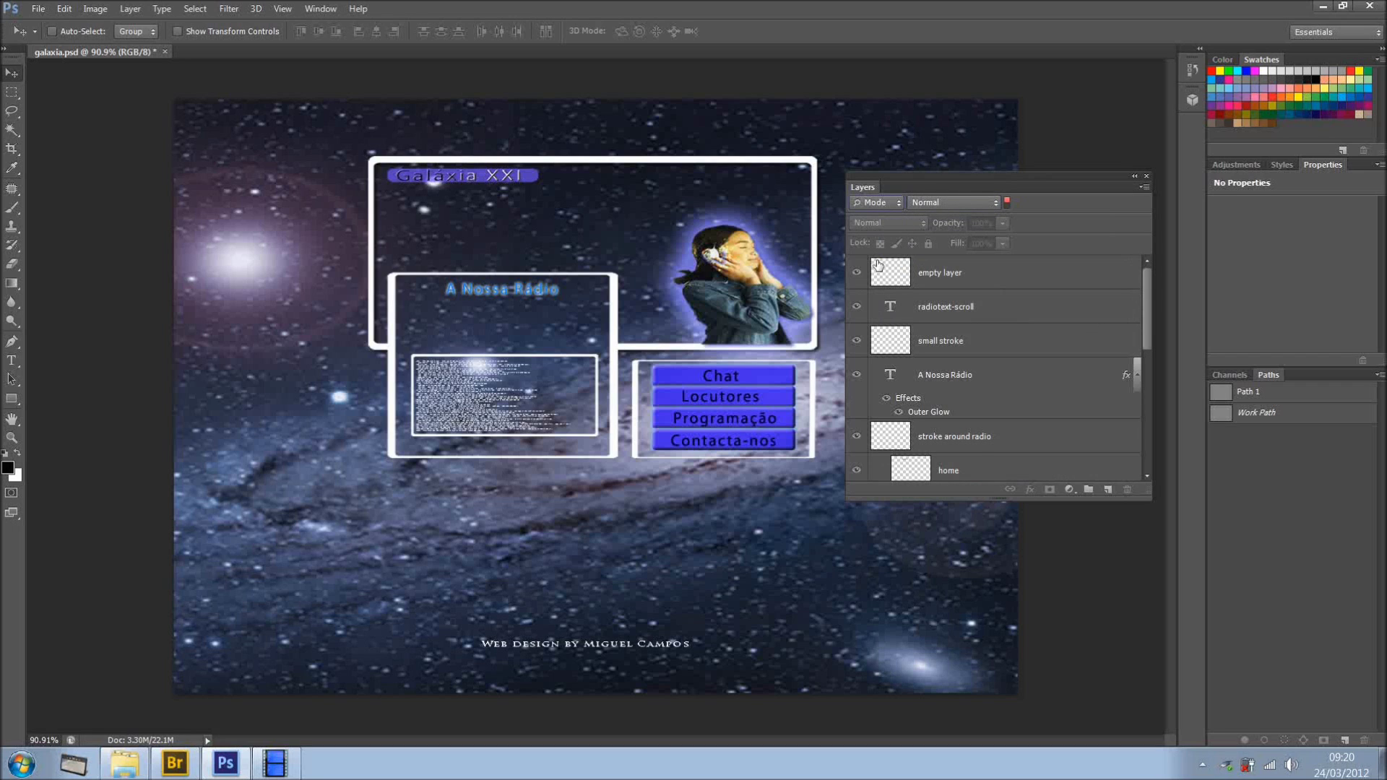
{"action": "left_click", "coordinate": [980, 205]}
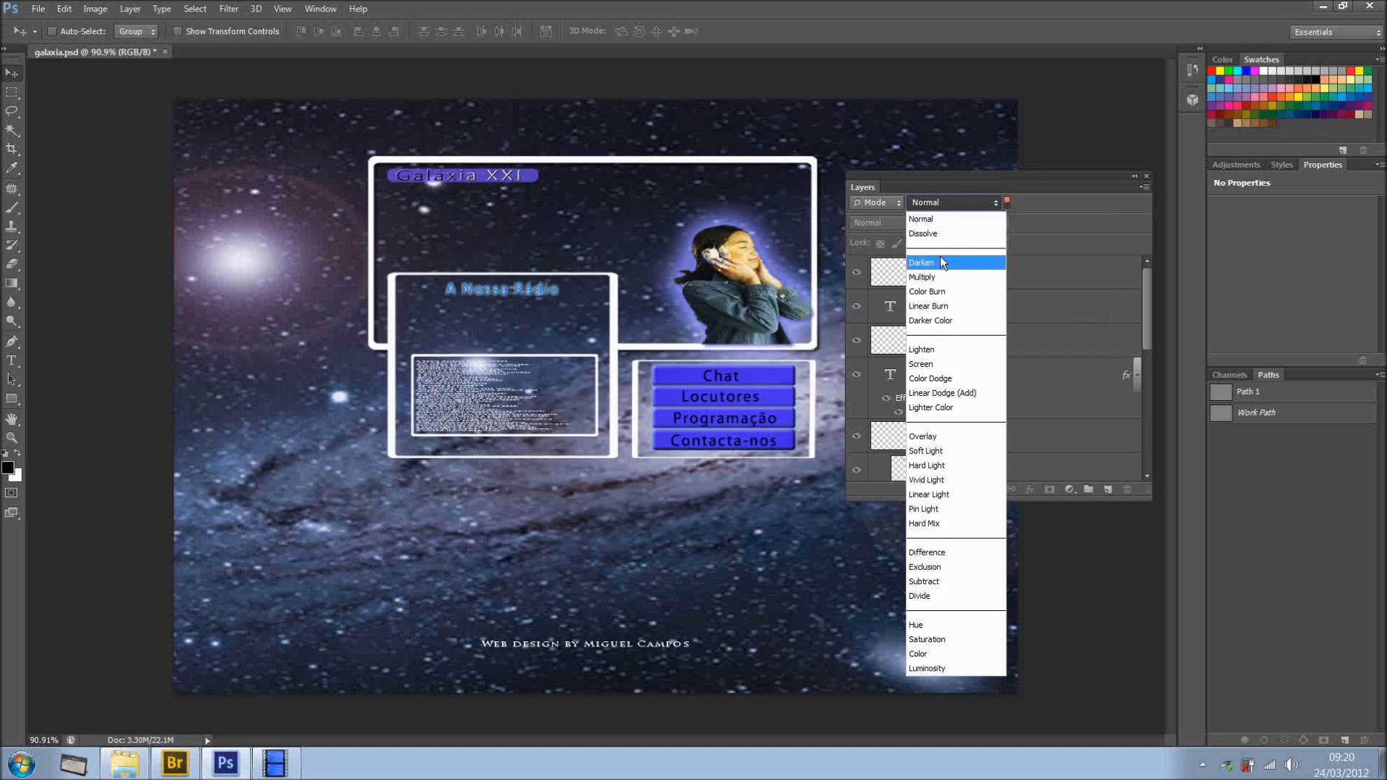
{"action": "left_click", "coordinate": [939, 218]}
{"action": "left_click", "coordinate": [960, 205]}
{"action": "left_click", "coordinate": [948, 235]}
Step: Try the Darken, Multiply and Lighten mode filters, then return to Normal
{"action": "left_click", "coordinate": [975, 205]}
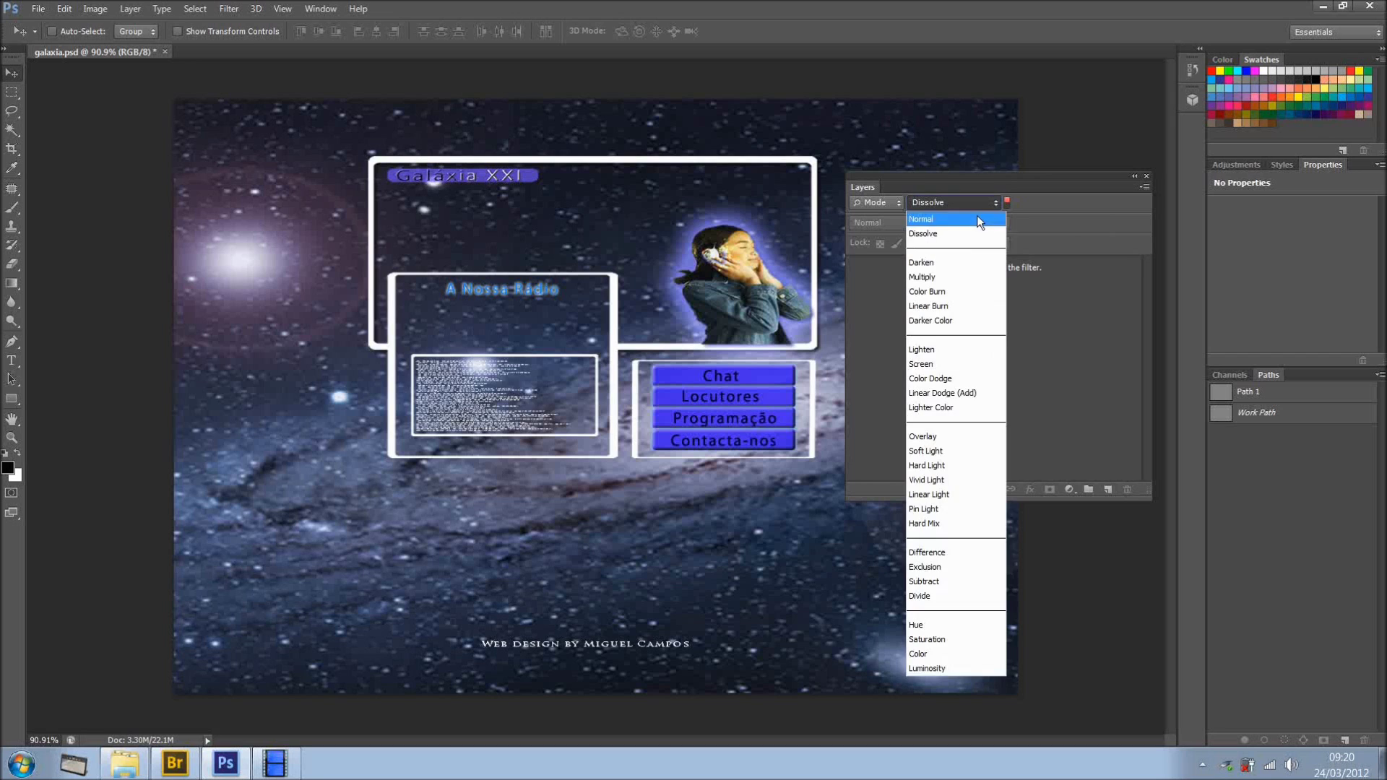
{"action": "left_click", "coordinate": [939, 261]}
{"action": "left_click", "coordinate": [964, 203]}
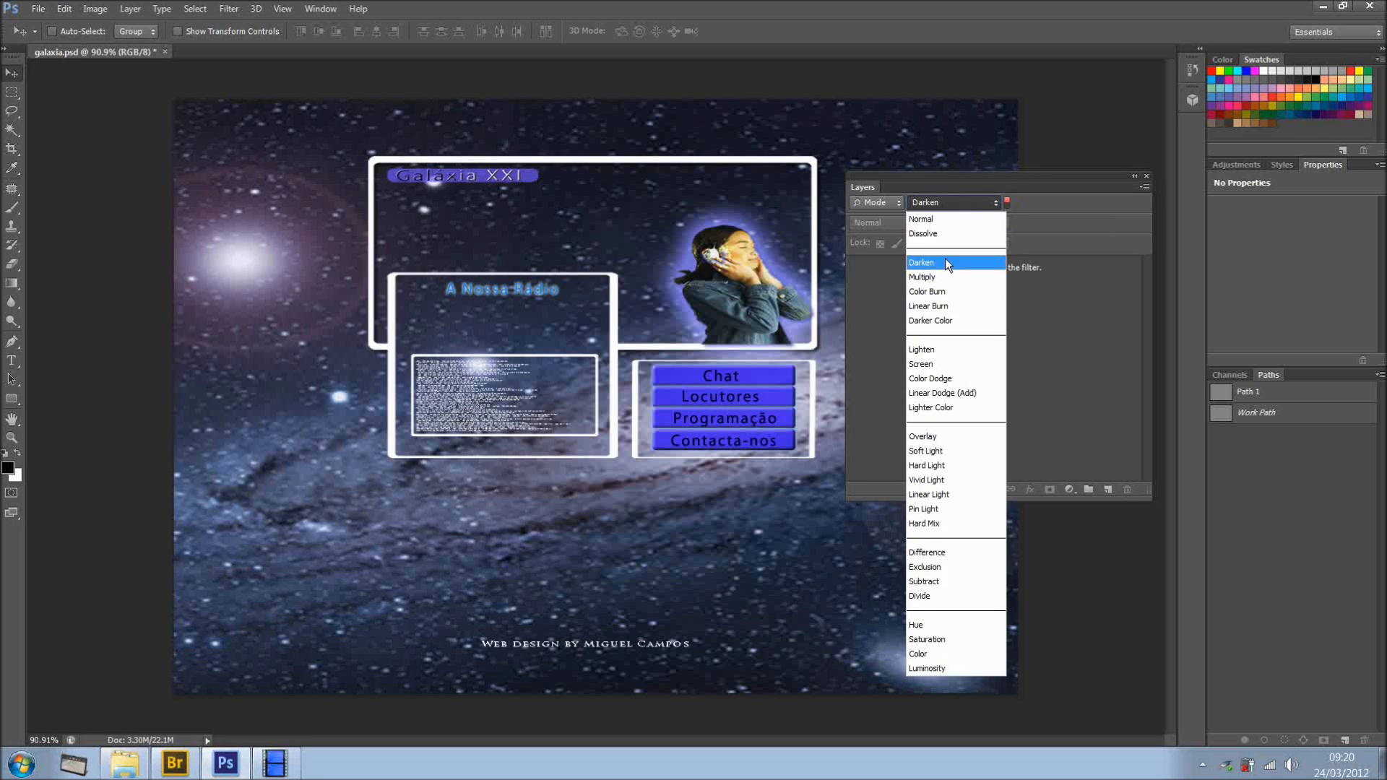
{"action": "left_click", "coordinate": [939, 277]}
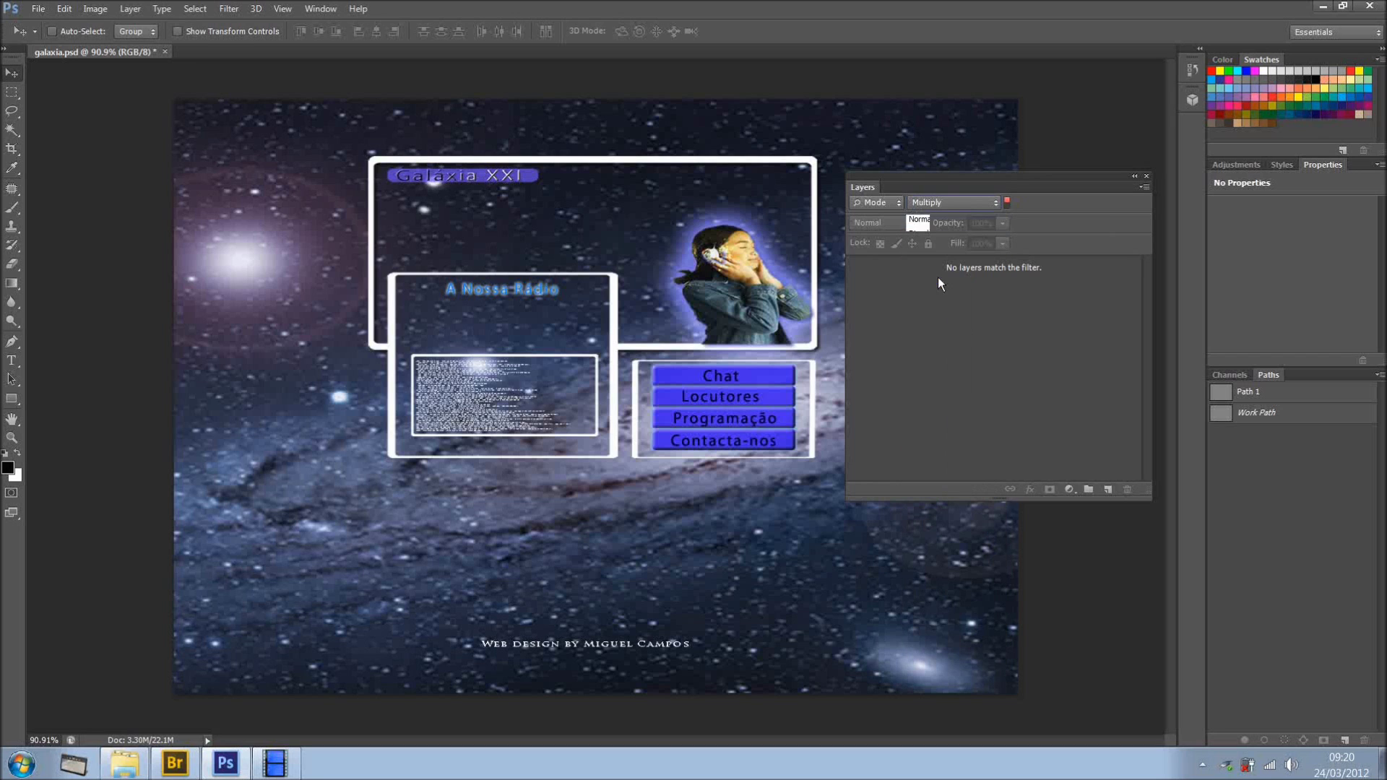
{"action": "left_click", "coordinate": [989, 206]}
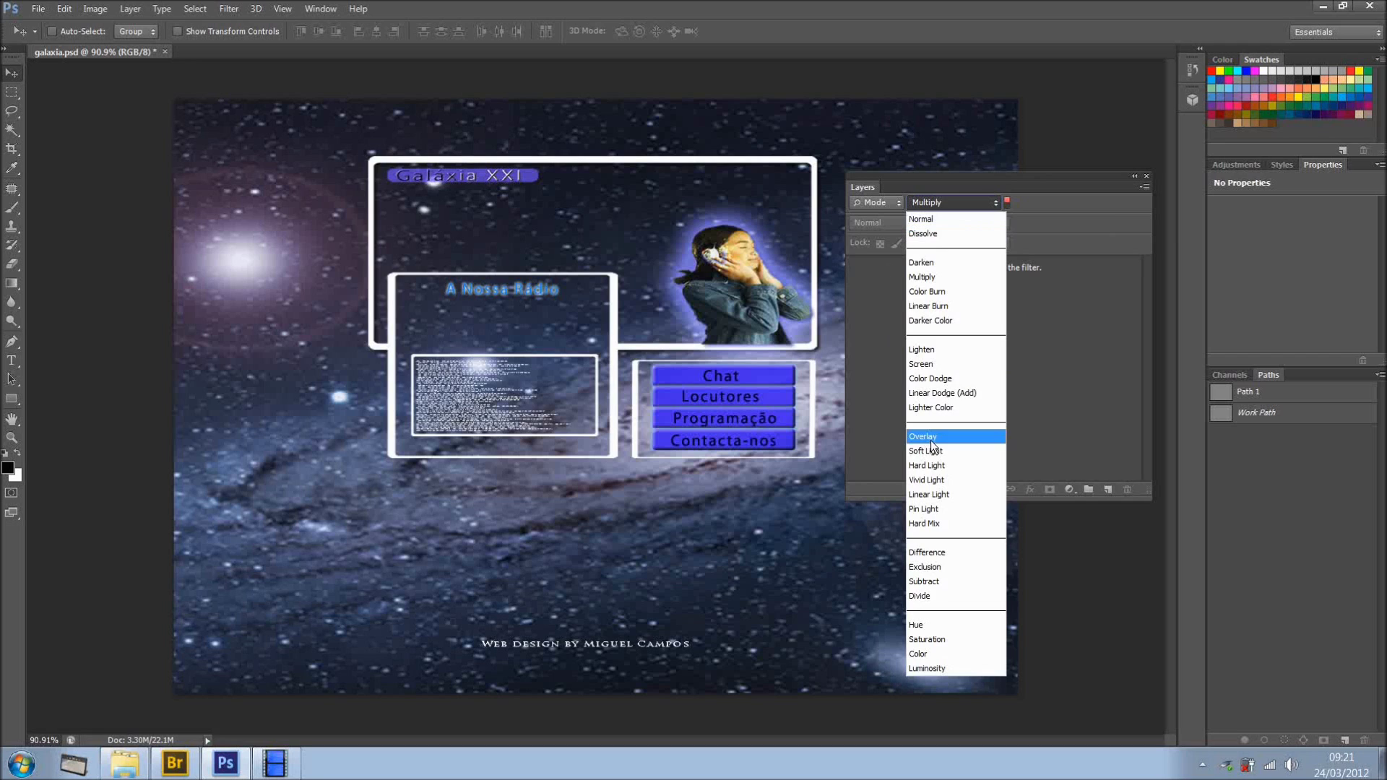
{"action": "left_click", "coordinate": [933, 349]}
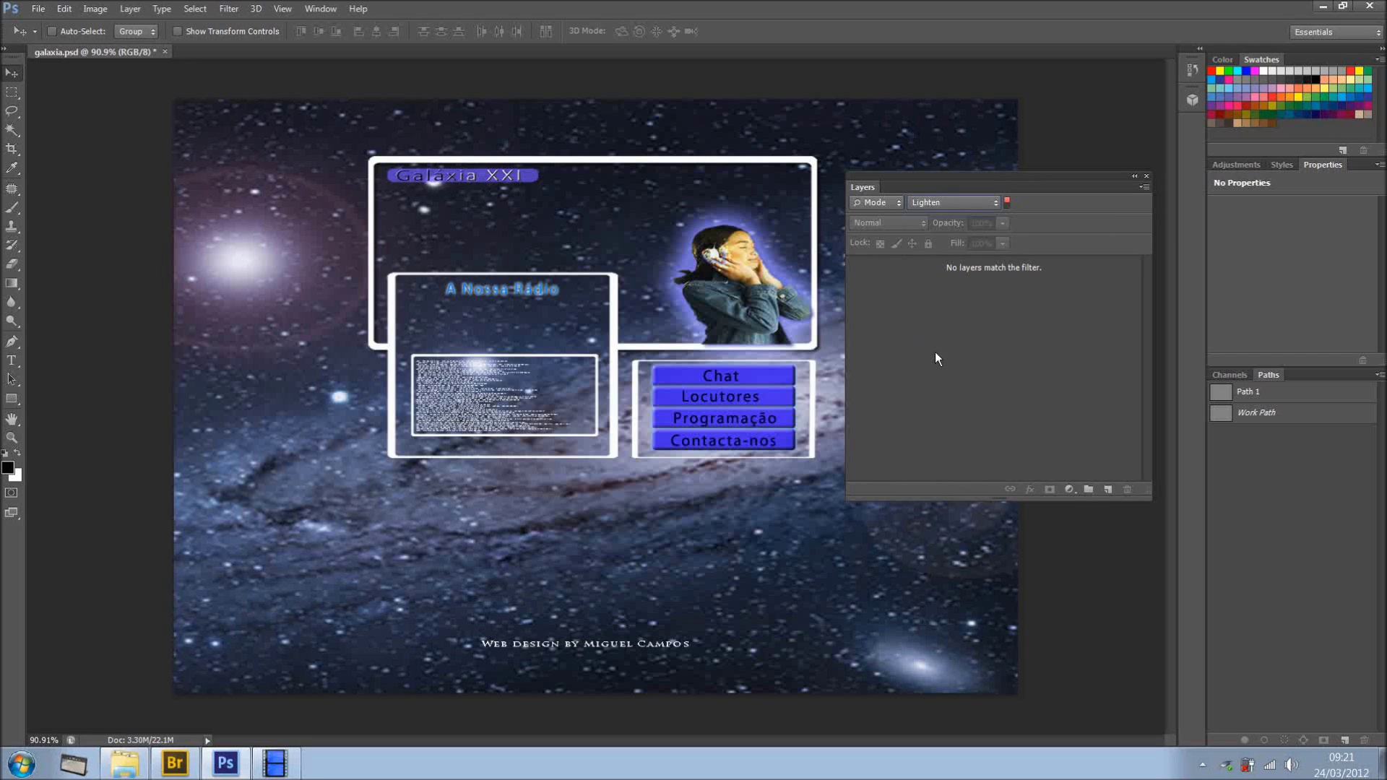
{"action": "left_click", "coordinate": [990, 205]}
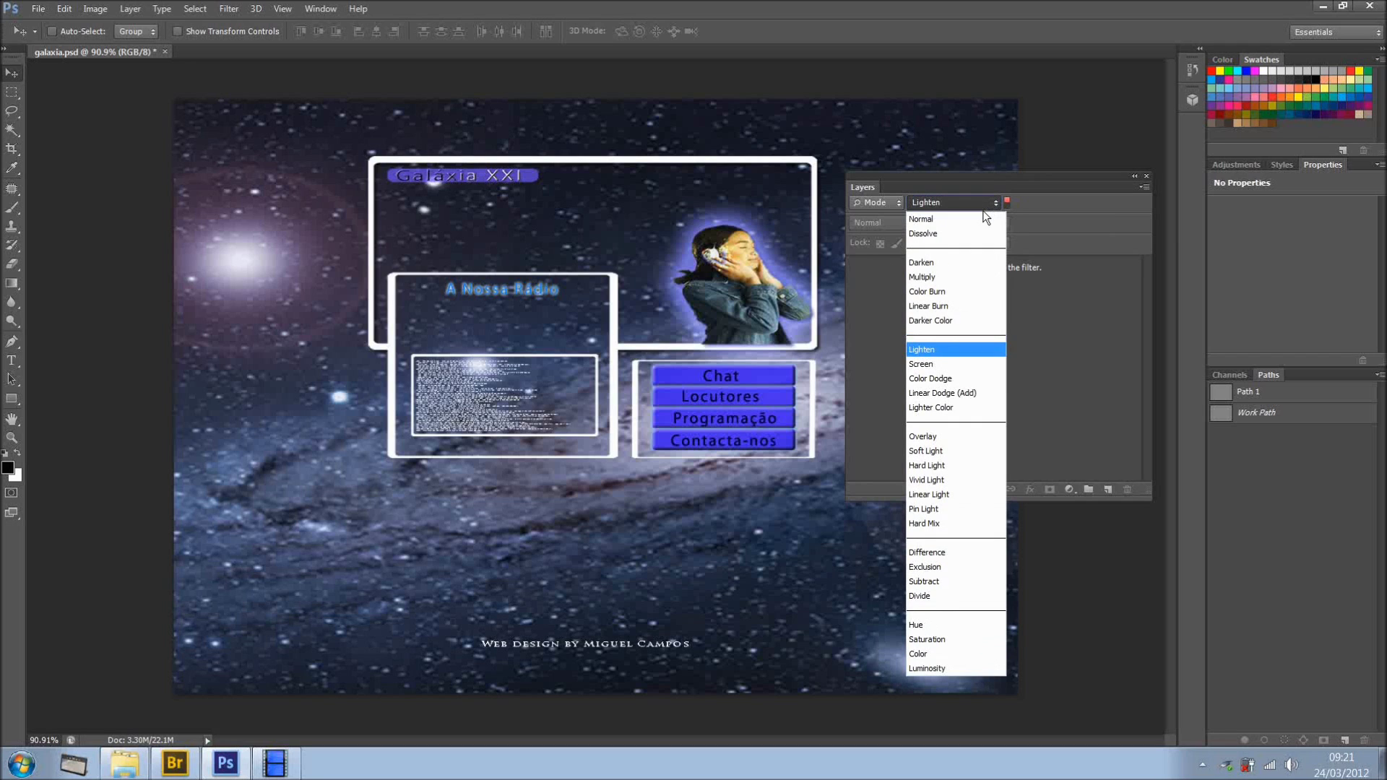
{"action": "left_click", "coordinate": [976, 218]}
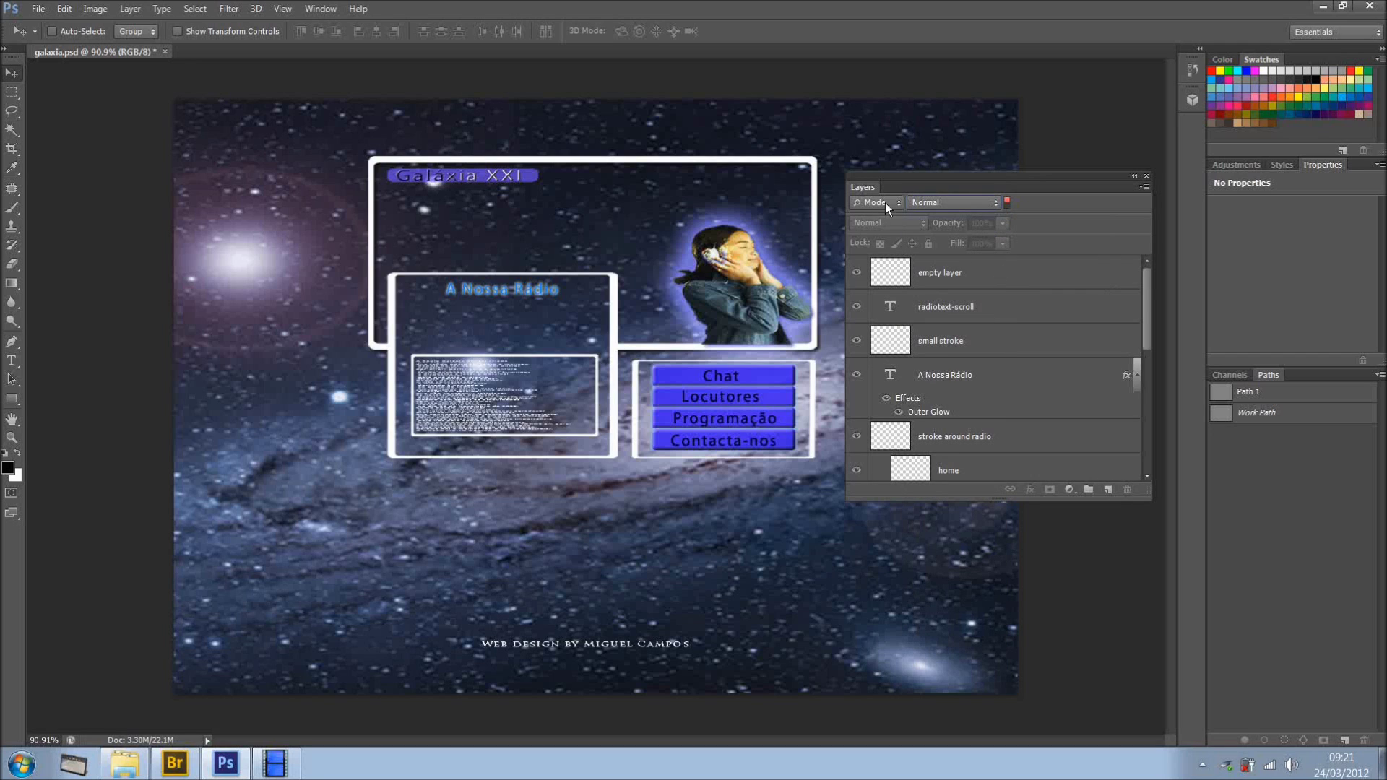
{"action": "left_click", "coordinate": [864, 202]}
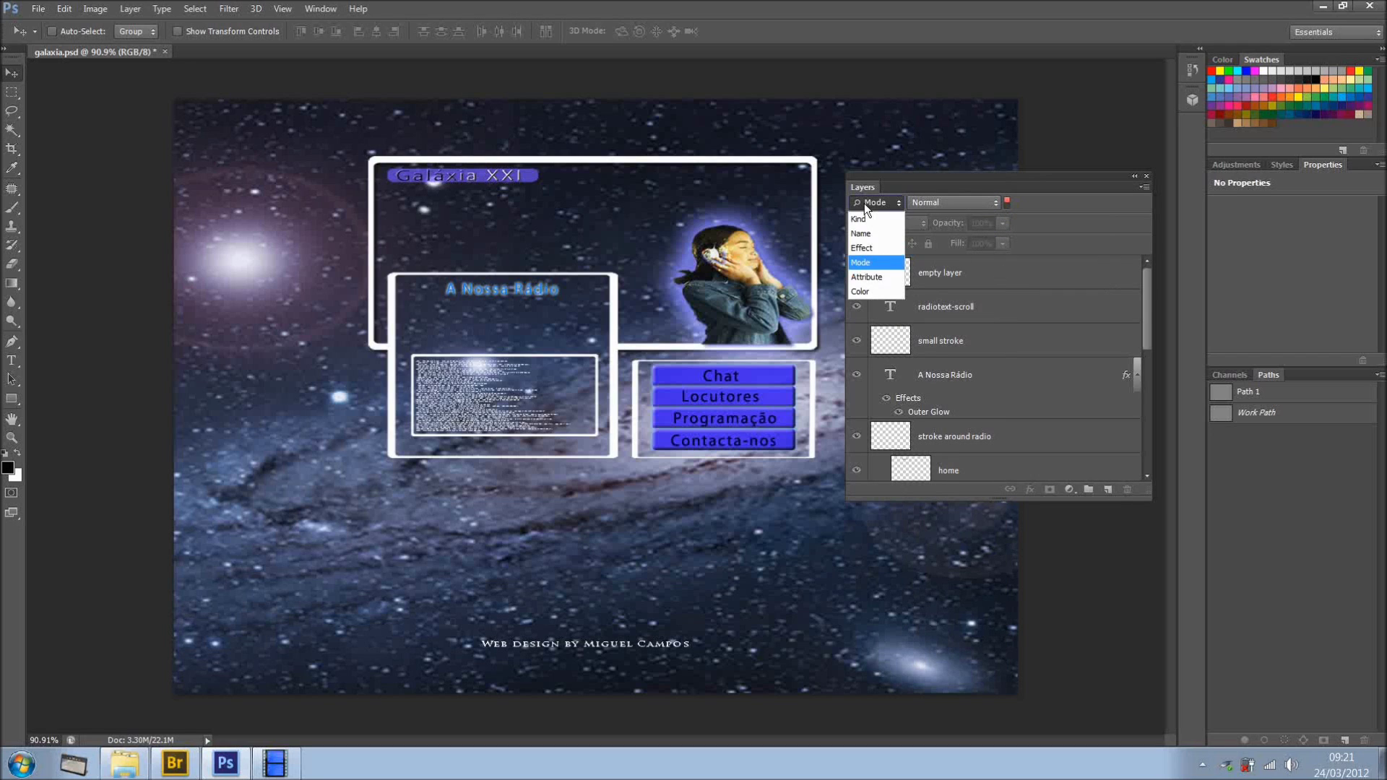
Step: Switch the filter from Mode to Attribute, then choose the Visible attribute
{"action": "left_click", "coordinate": [878, 276]}
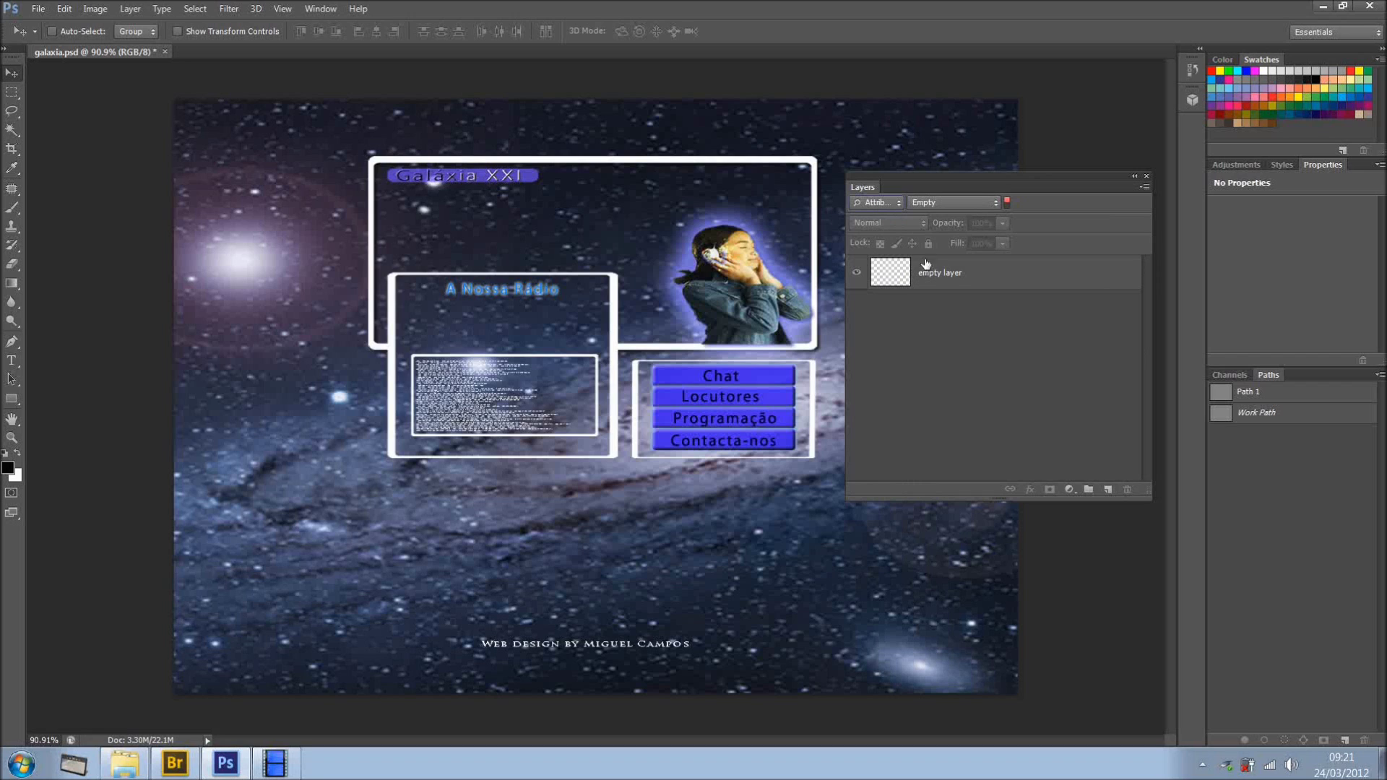
{"action": "left_click", "coordinate": [965, 203]}
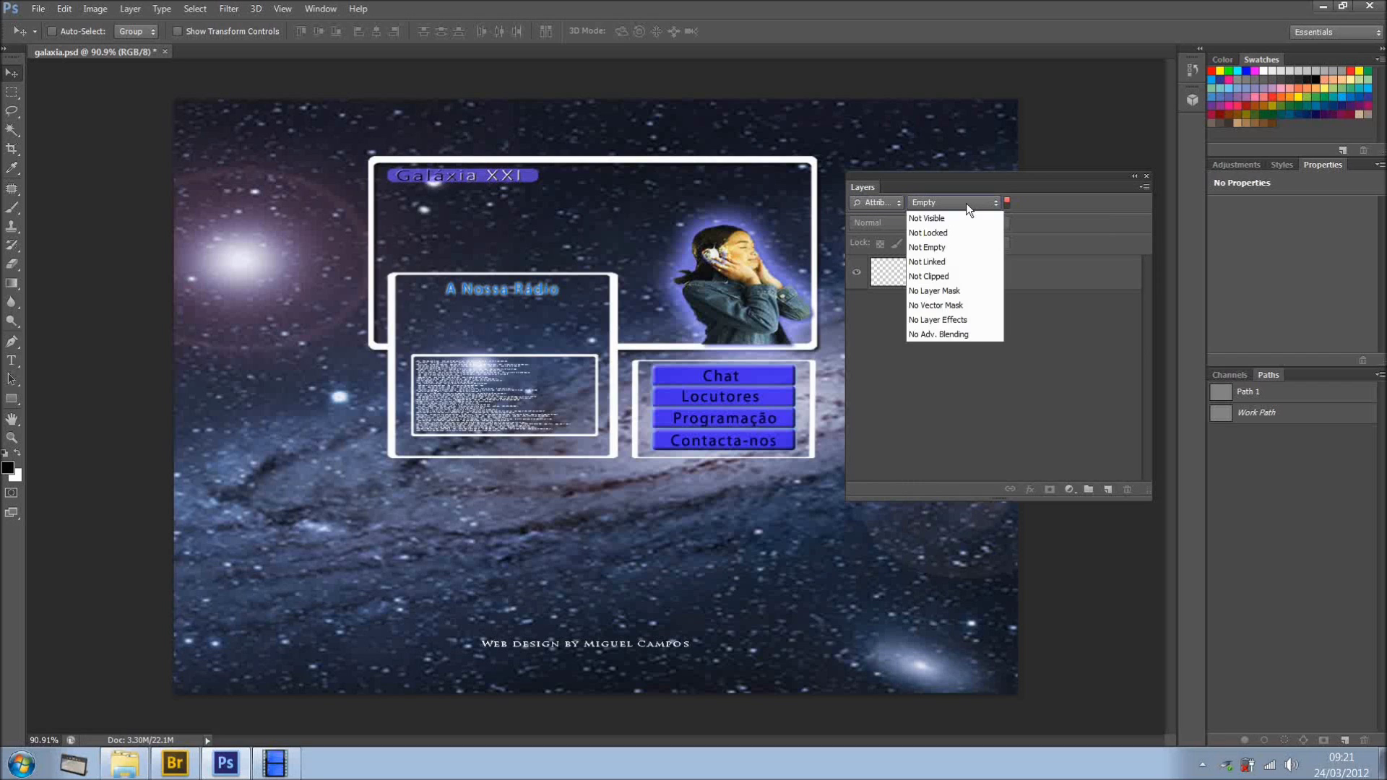
{"action": "left_click", "coordinate": [960, 219]}
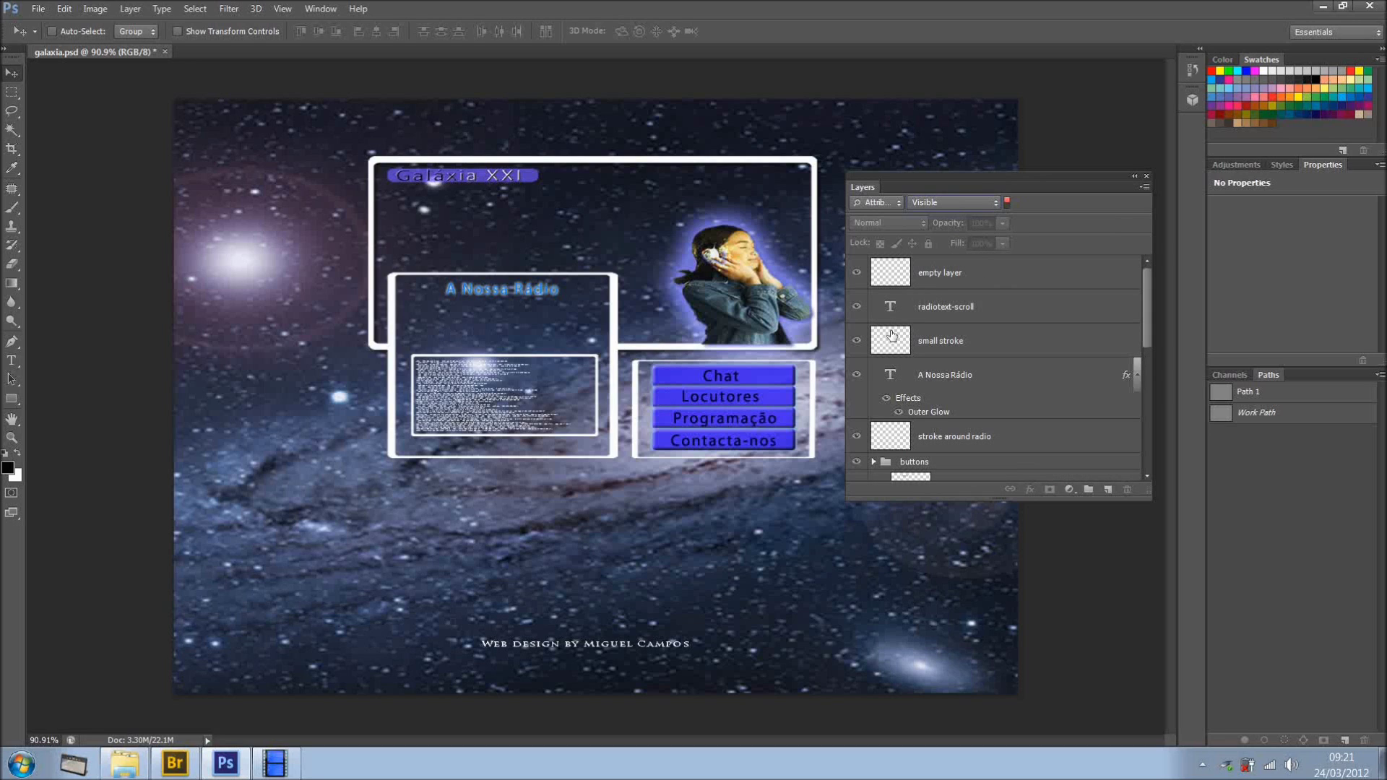
Step: Hide the small stroke layer under the Kind filter, then reapply Attribute > Visible
{"action": "left_click", "coordinate": [885, 206]}
{"action": "left_click", "coordinate": [886, 216]}
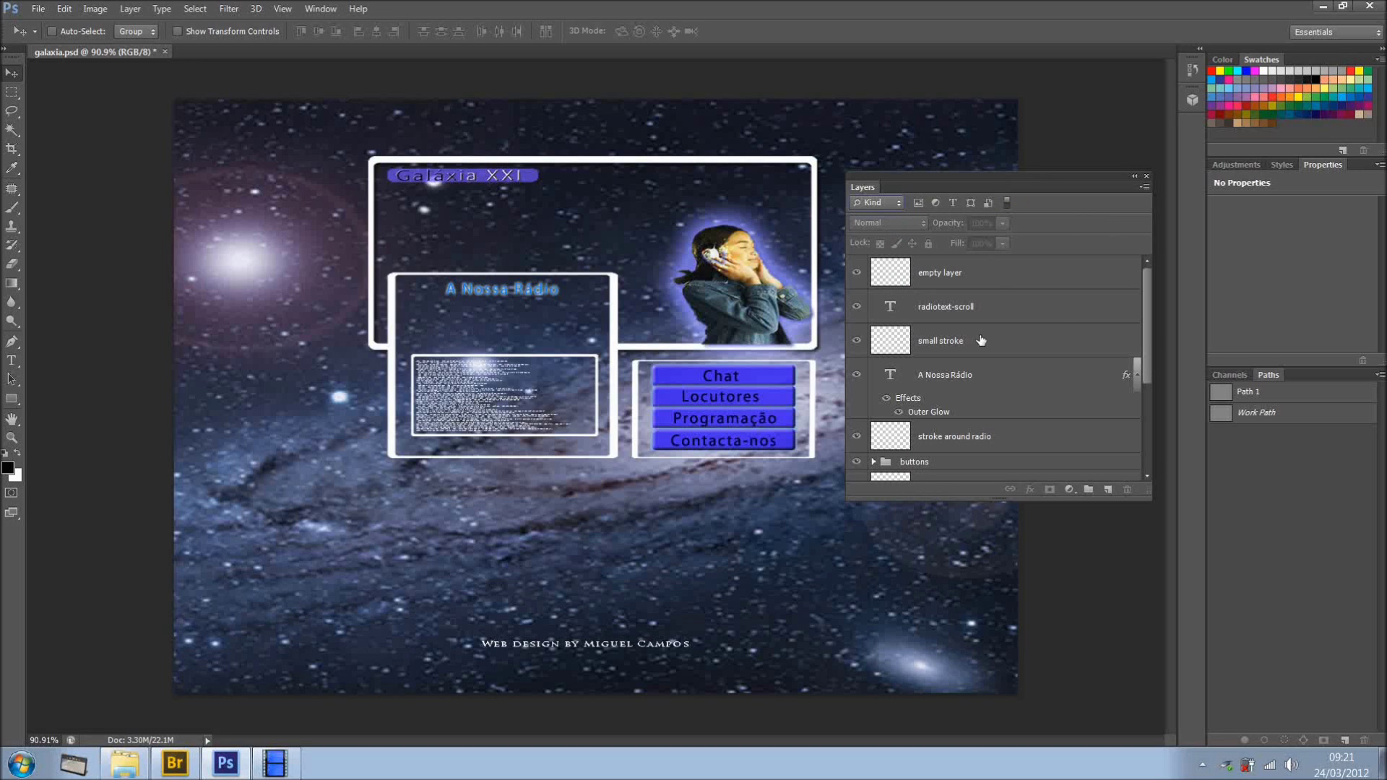
{"action": "left_click", "coordinate": [857, 342]}
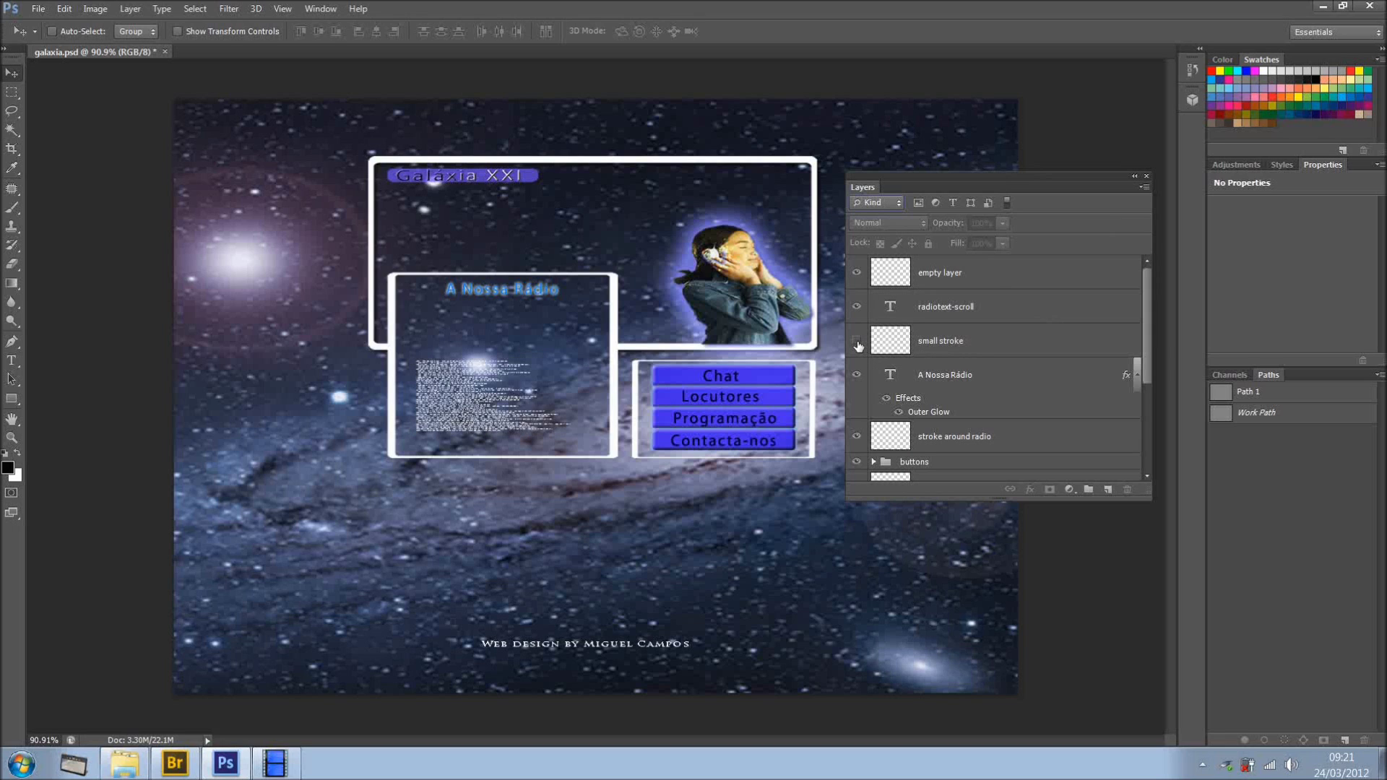
{"action": "left_click", "coordinate": [893, 203]}
{"action": "left_click", "coordinate": [869, 277]}
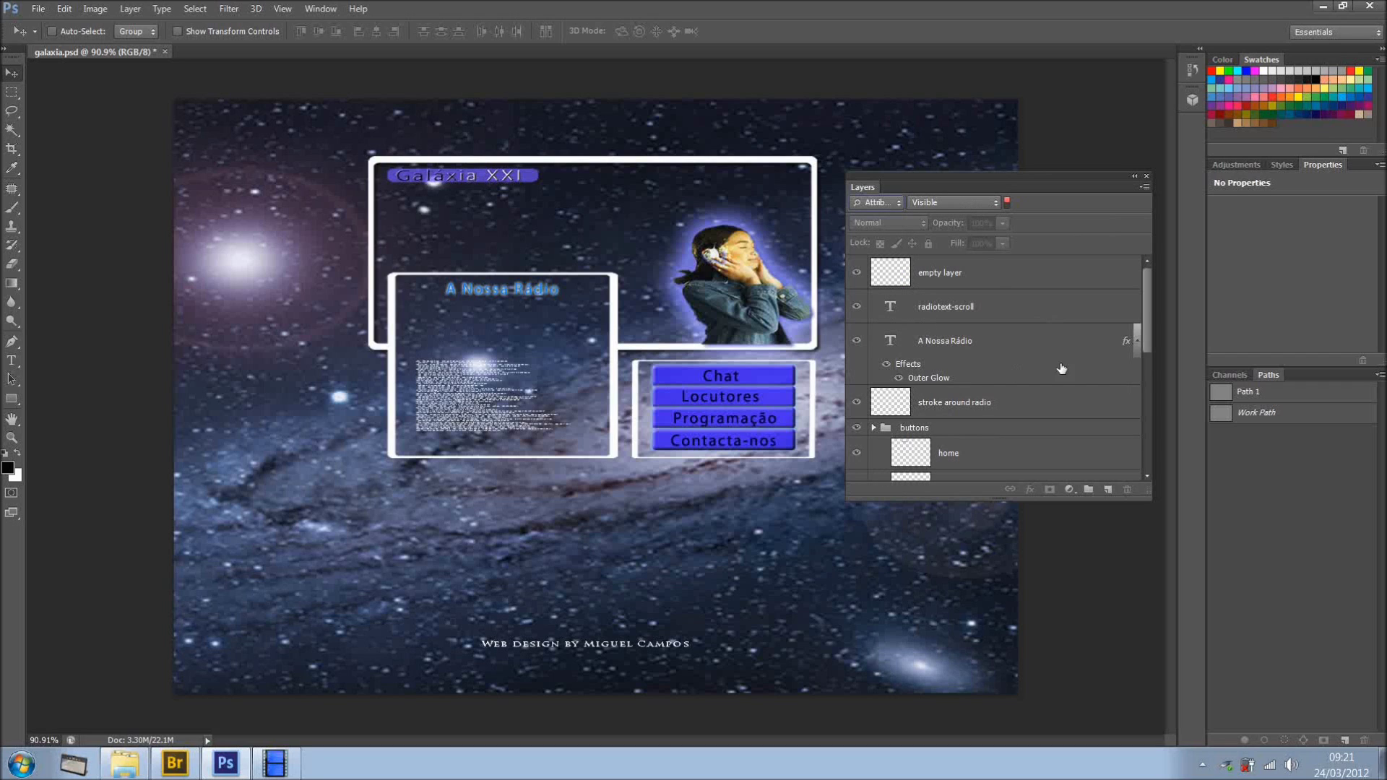
{"action": "mouse_move", "coordinate": [1144, 319]}
{"action": "left_mouse_down"}
{"action": "mouse_move", "coordinate": [1145, 420]}
{"action": "mouse_move", "coordinate": [1144, 307]}
{"action": "left_mouse_up"}
{"action": "left_click", "coordinate": [942, 202]}
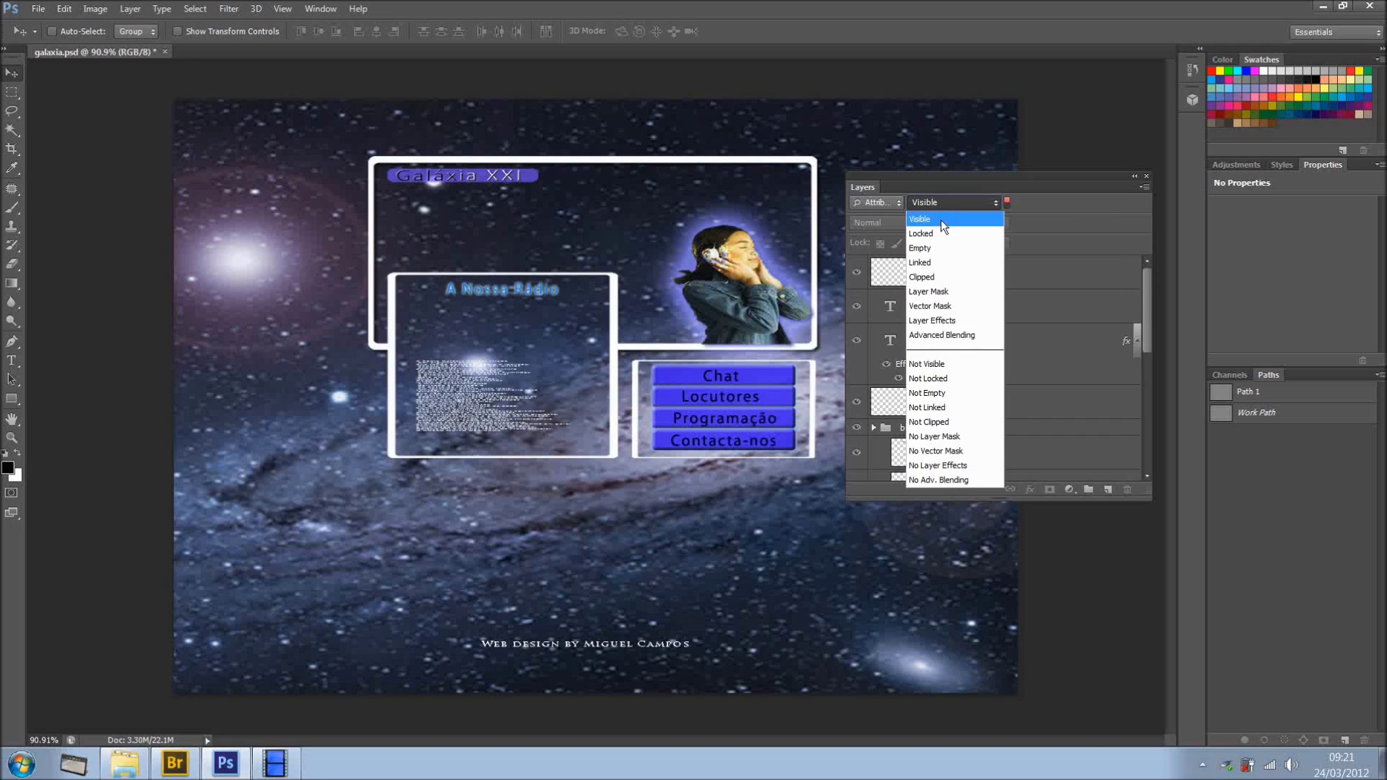
Step: Filter by Locked, then Empty, and drag 'empty layer' onto the Delete Layer trash icon
{"action": "left_click", "coordinate": [937, 232]}
{"action": "left_click", "coordinate": [951, 202]}
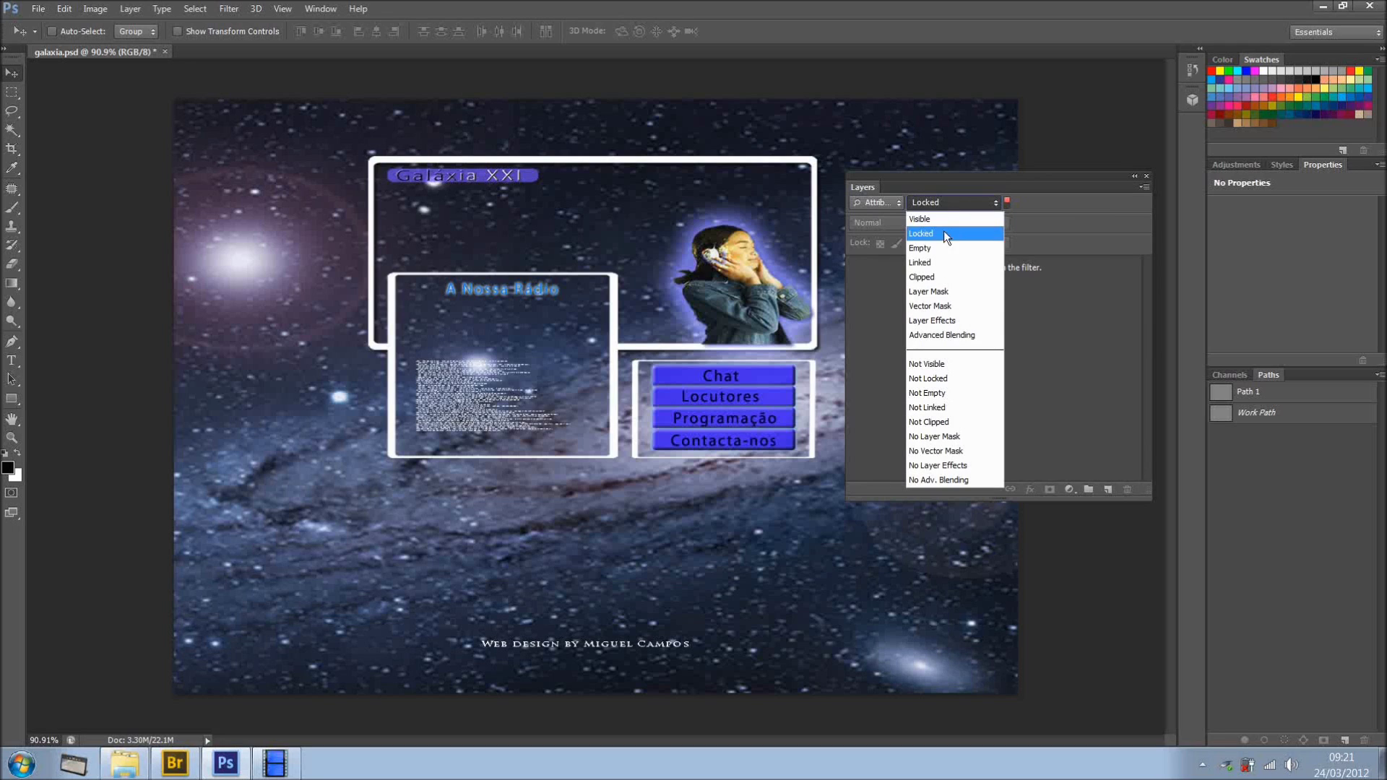
{"action": "left_click", "coordinate": [937, 249]}
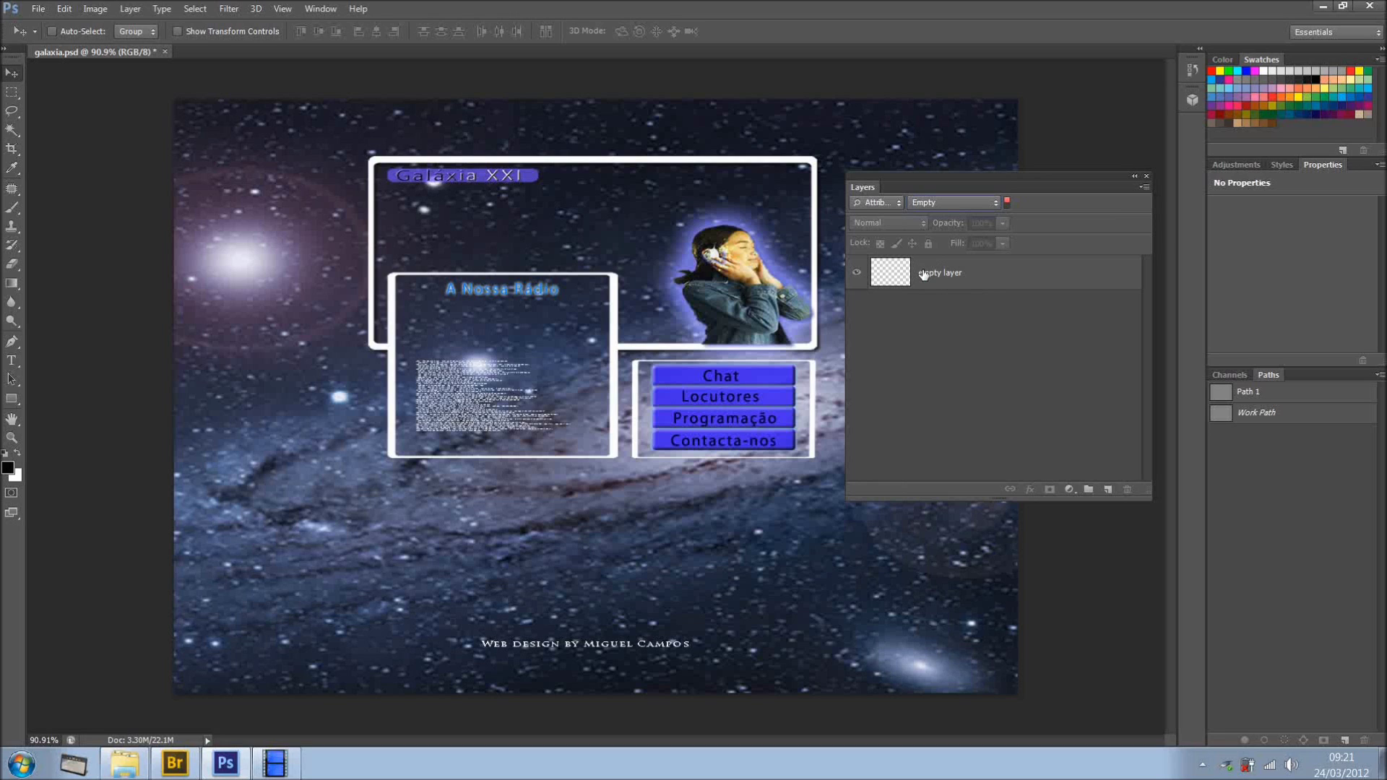
{"action": "left_click", "coordinate": [926, 273]}
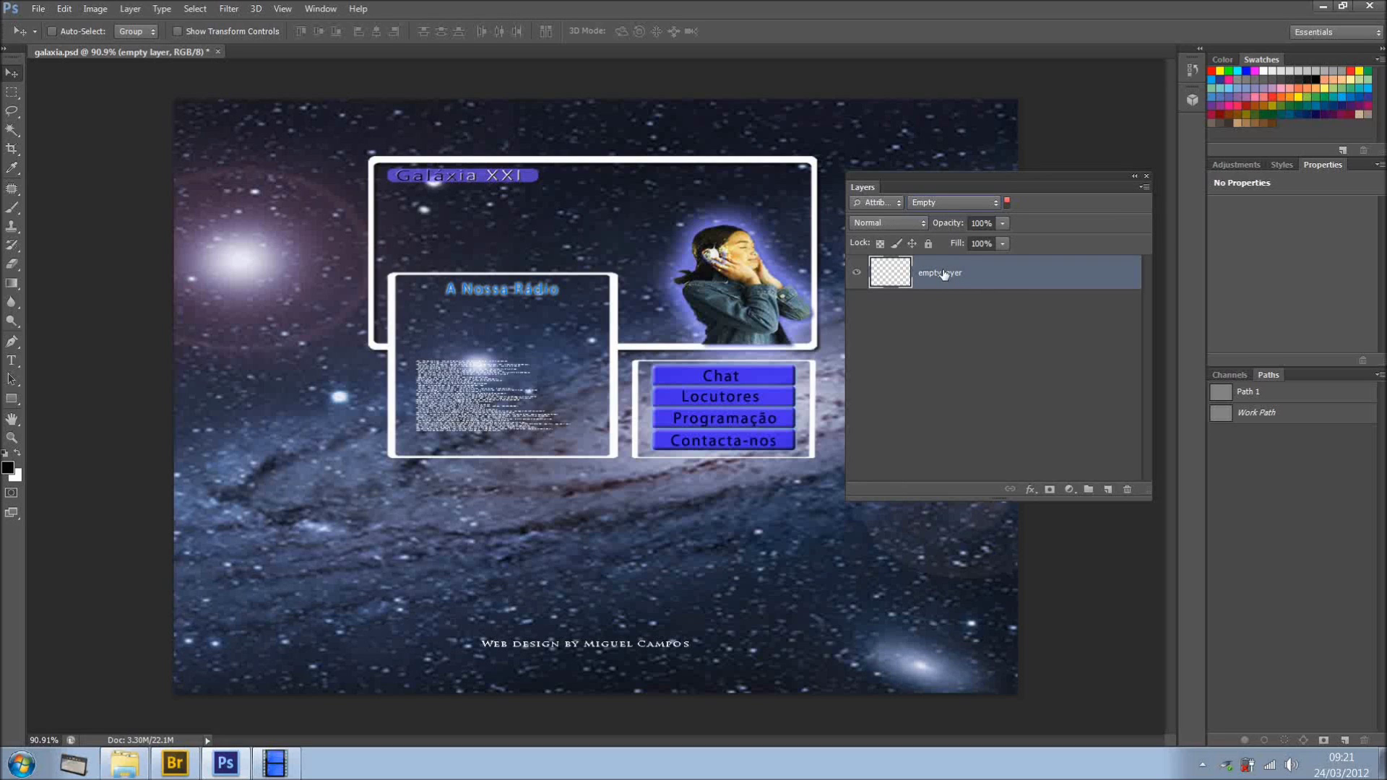
{"action": "left_click_drag", "start_coordinate": [943, 273], "coordinate": [1126, 488]}
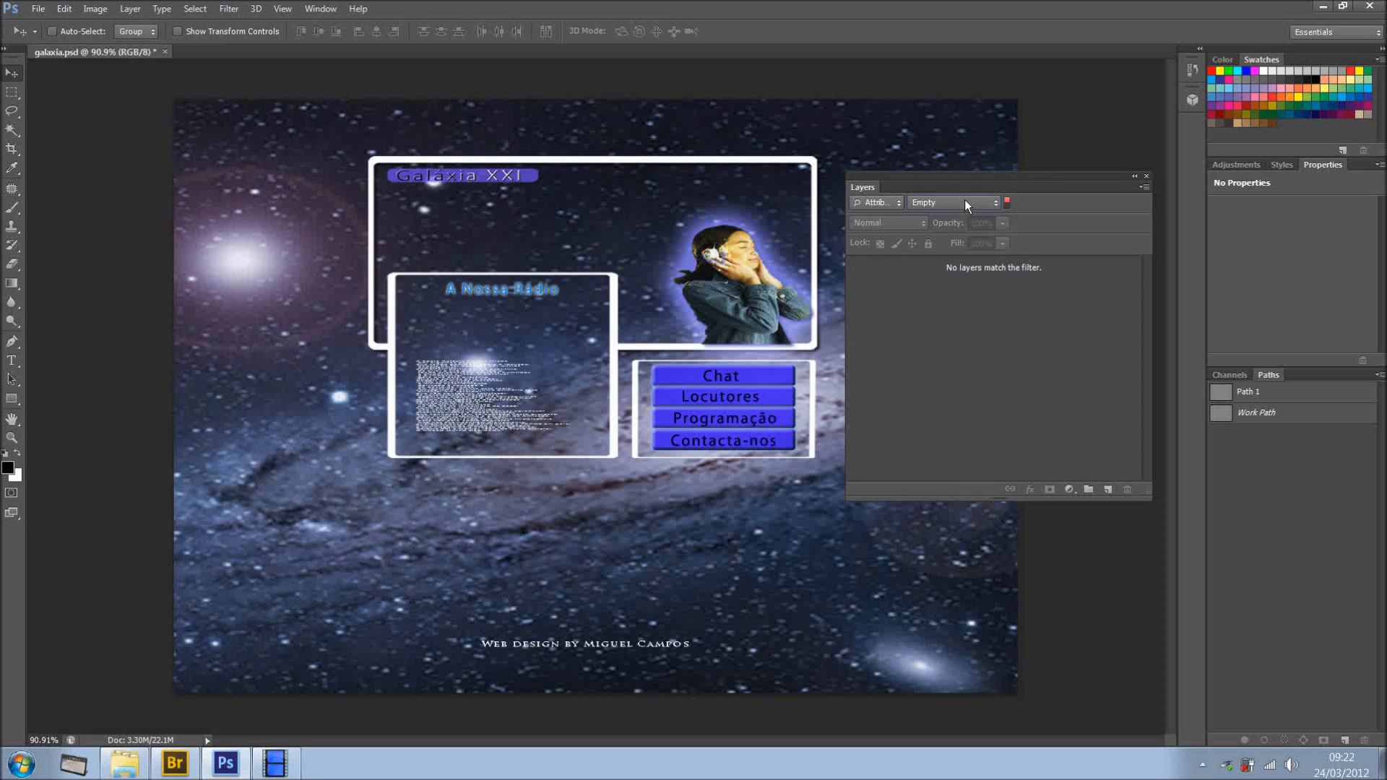
Step: Try the Layer Mask and Vector Mask attribute filters, then settle on Layer Effects
{"action": "left_click", "coordinate": [964, 203]}
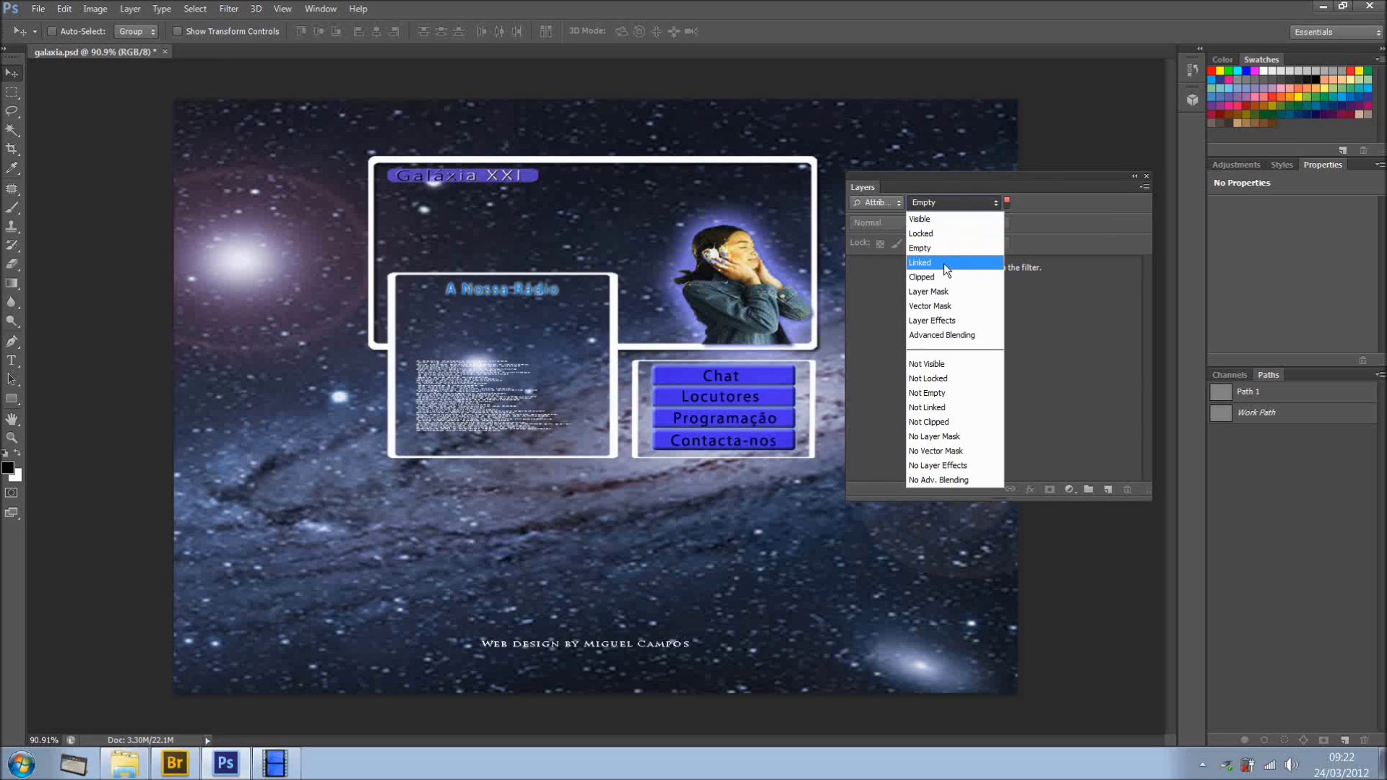
{"action": "left_click", "coordinate": [945, 290]}
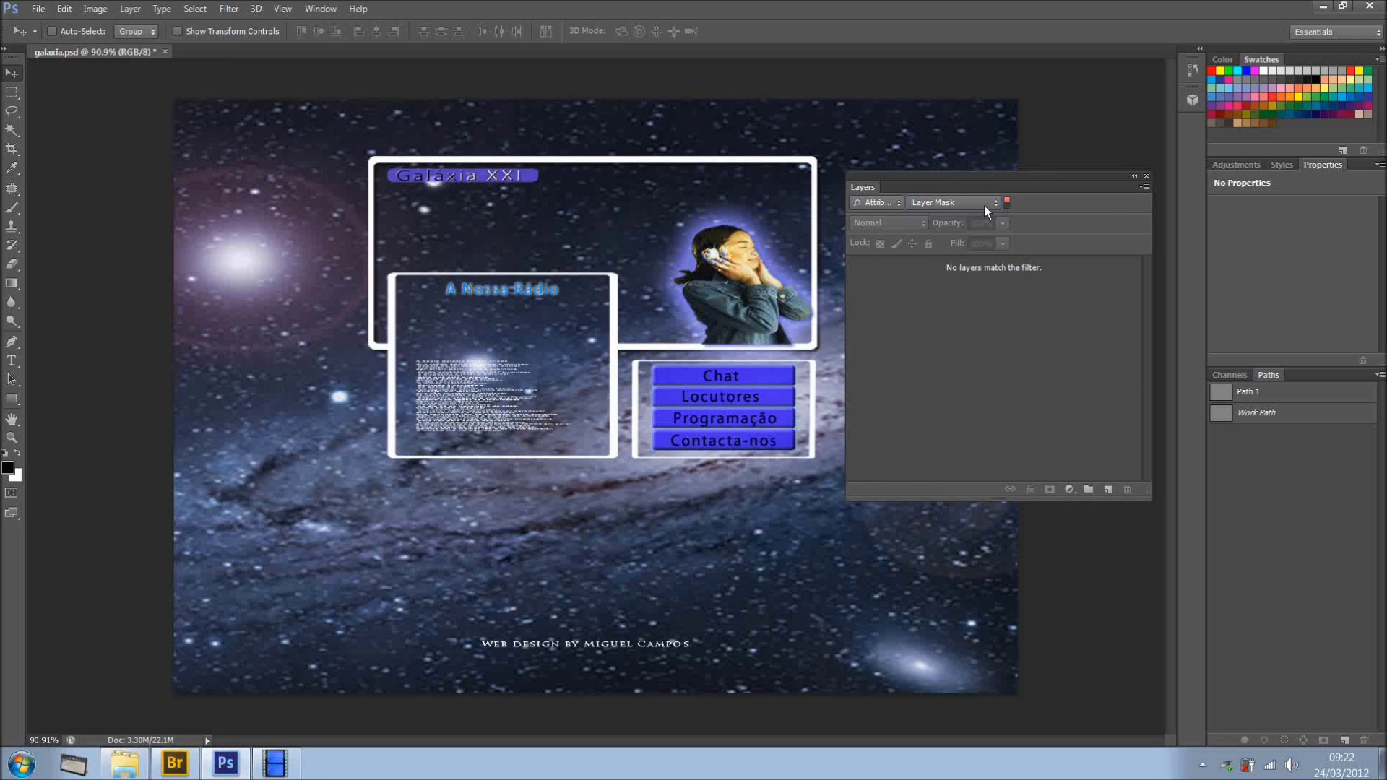
{"action": "left_click", "coordinate": [985, 205]}
{"action": "left_click", "coordinate": [958, 302]}
{"action": "left_click", "coordinate": [960, 203]}
{"action": "left_click", "coordinate": [969, 316]}
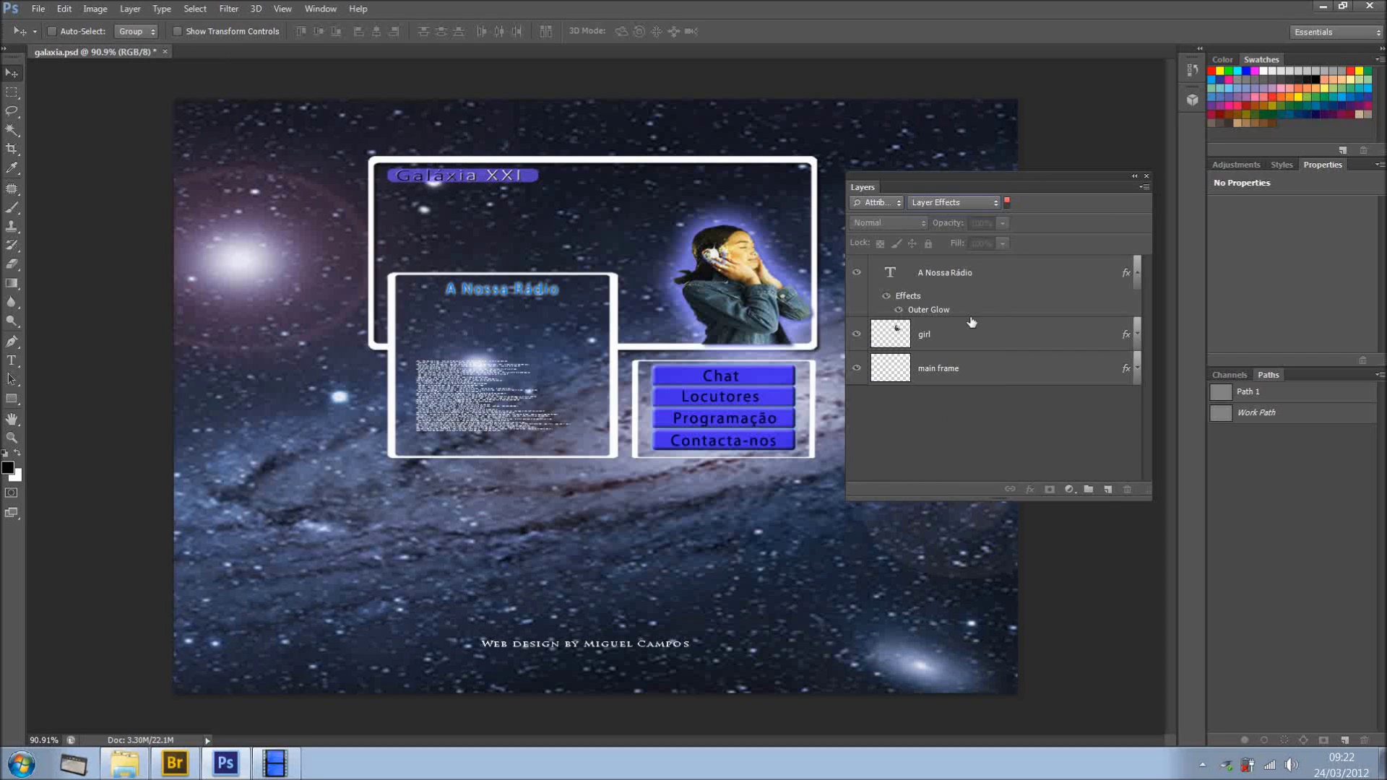
Step: Set the layer filter type back to Kind with no kind selected
{"action": "left_click", "coordinate": [898, 207]}
{"action": "left_click", "coordinate": [882, 213]}
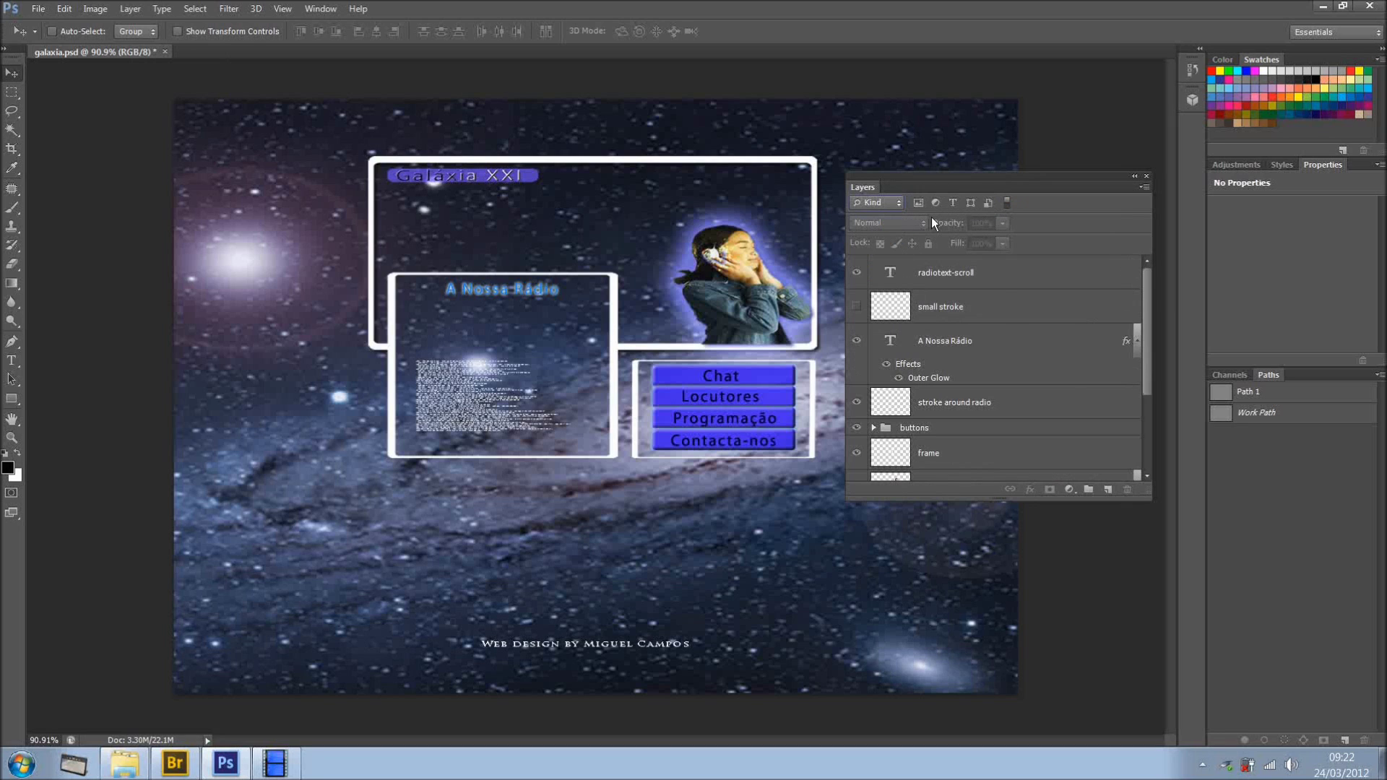